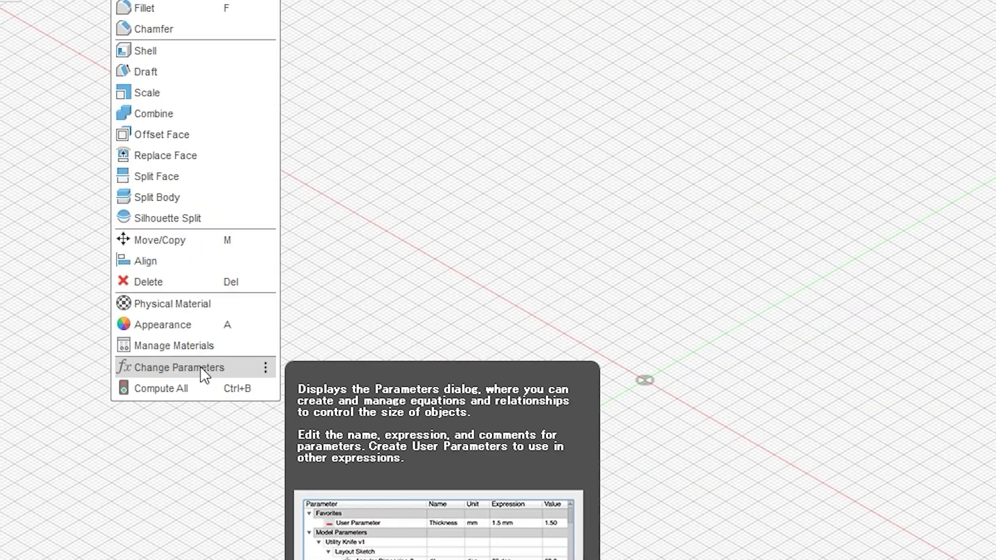
Add user parameter Region = 1 mm with the comment 'Region of movement'.
left_click(187, 487)
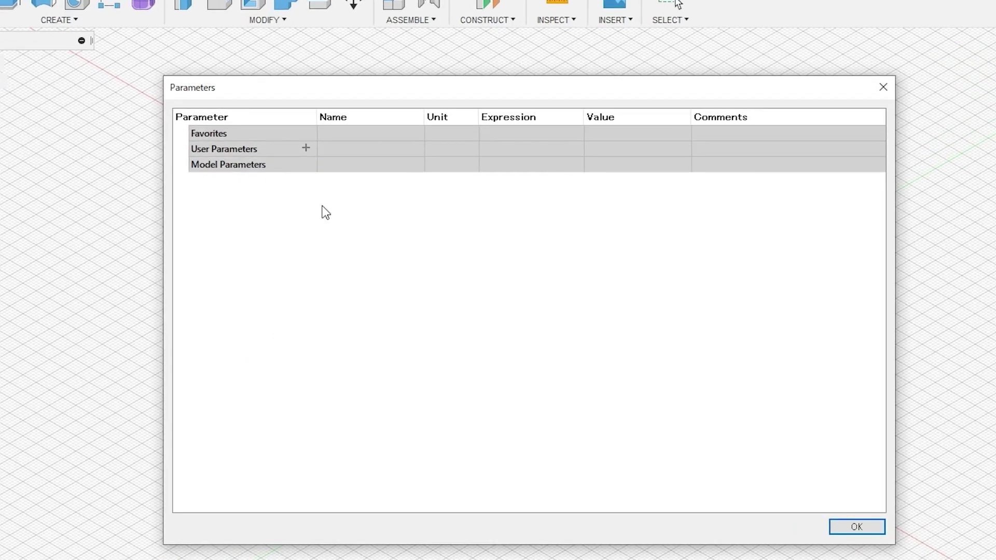
left_click(306, 147)
type("Region")
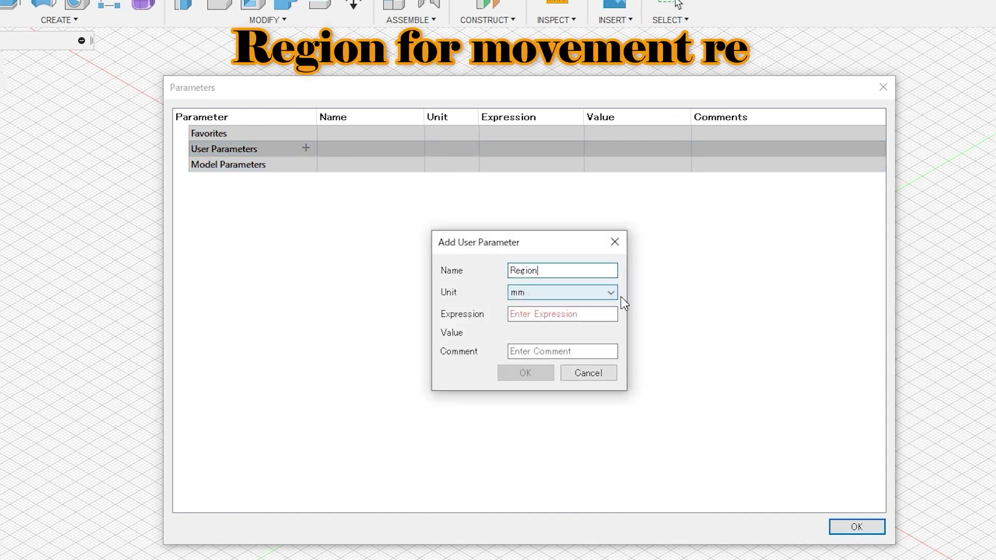
left_click(612, 294)
left_click(563, 335)
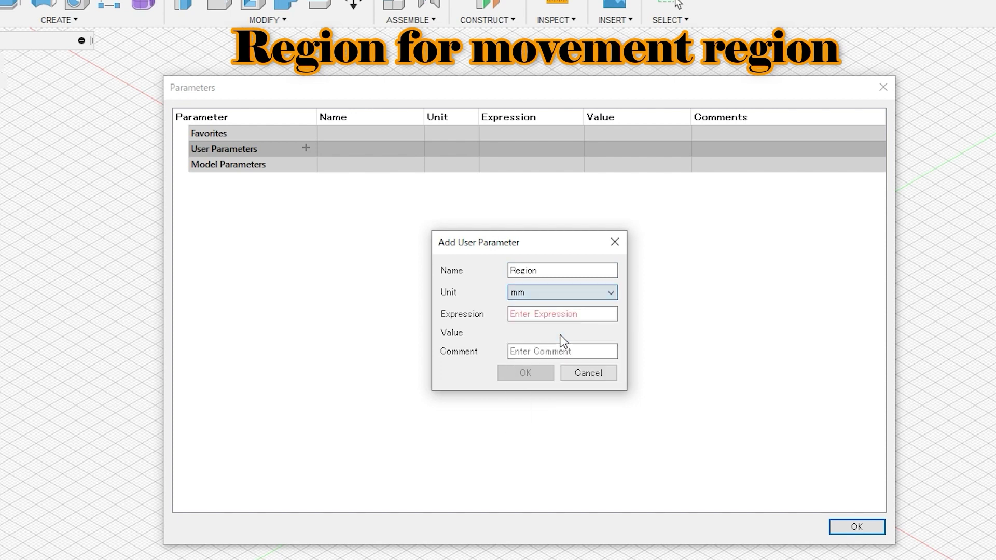
left_click(526, 315)
type("1")
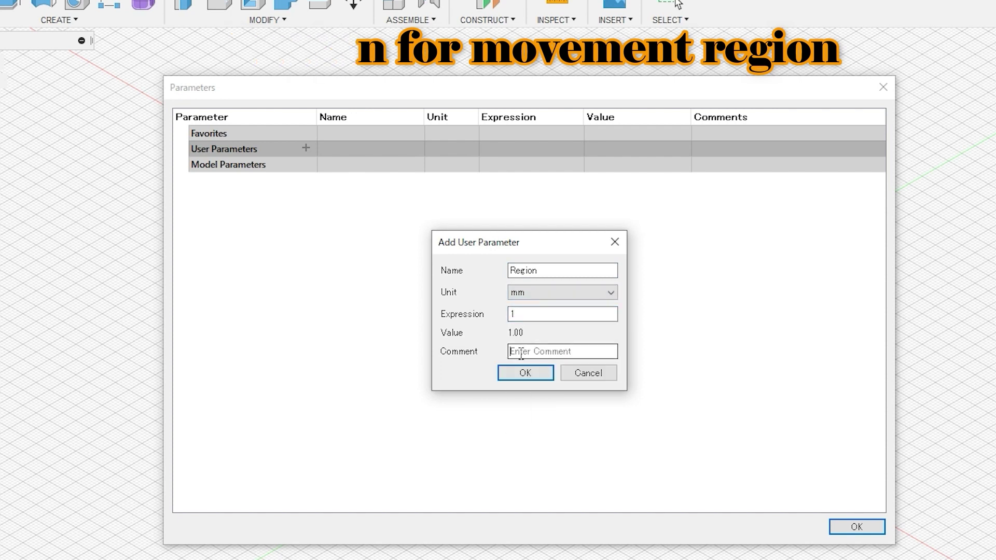
left_click(521, 354)
type("Region of movement")
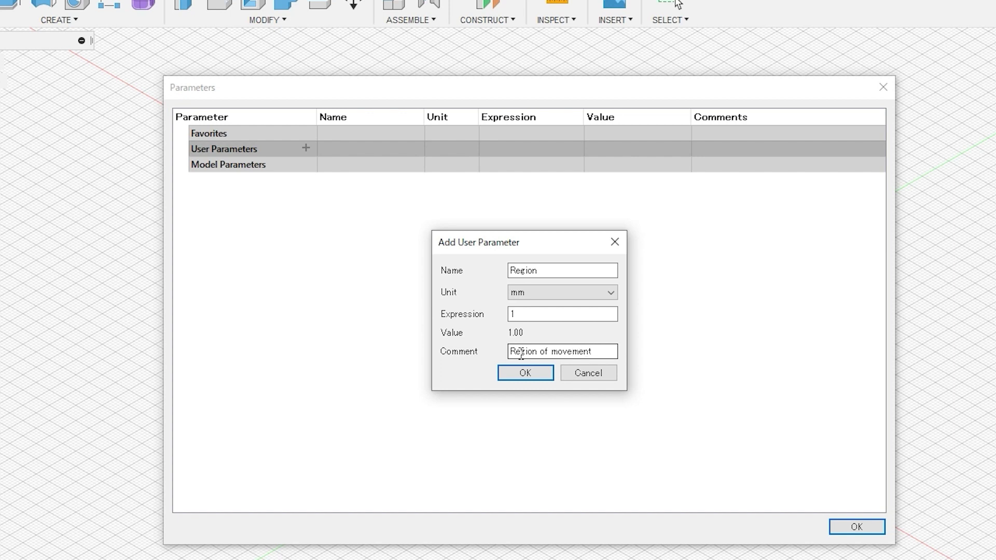
left_click(527, 374)
Add user parameter Diameter = 10 mm.
left_click(306, 149)
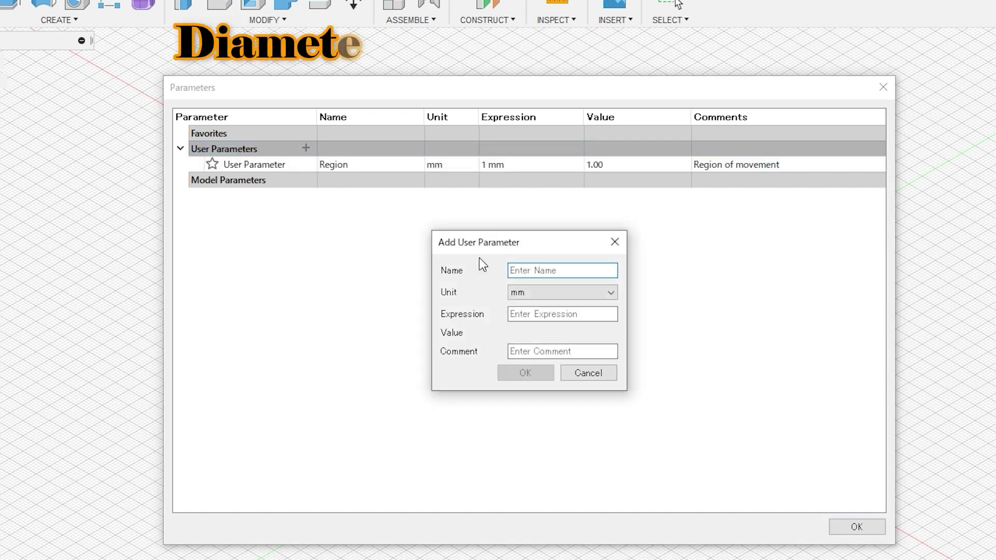
type("Diameter")
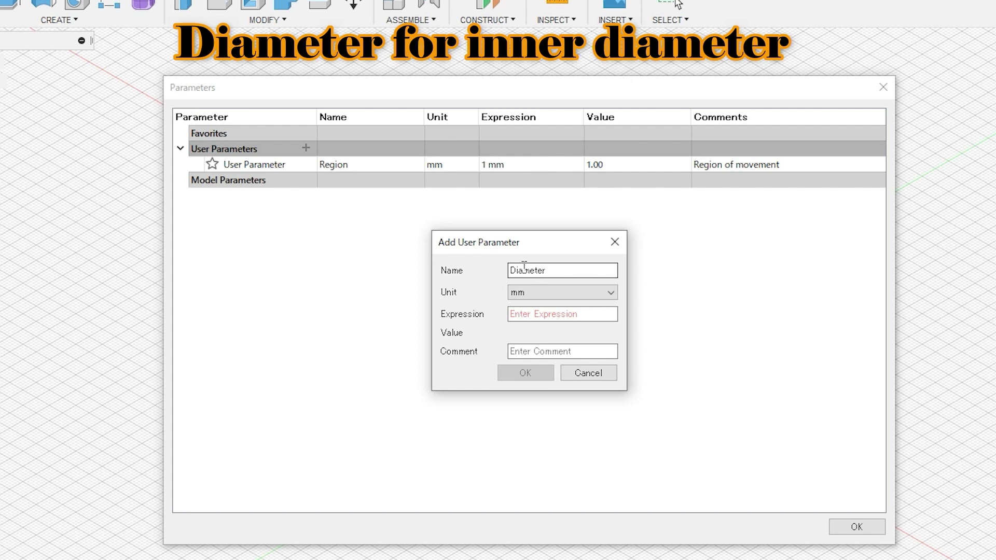
left_click(611, 293)
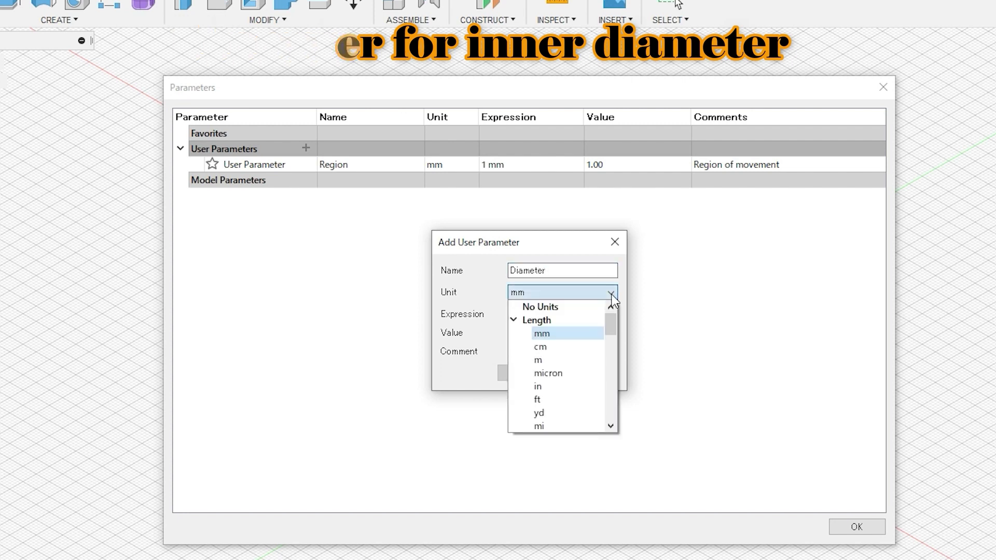
left_click(562, 338)
left_click(529, 313)
type("10")
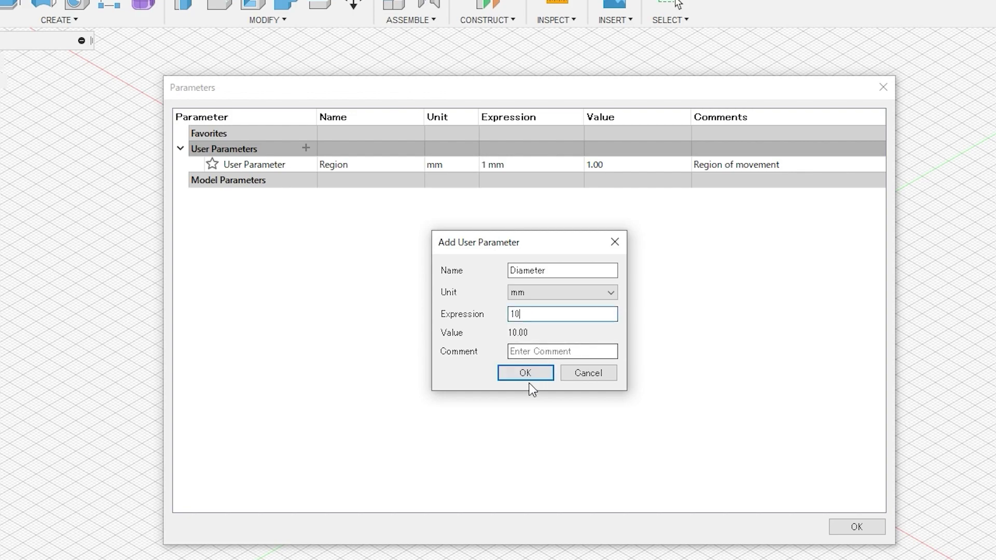
left_click(527, 374)
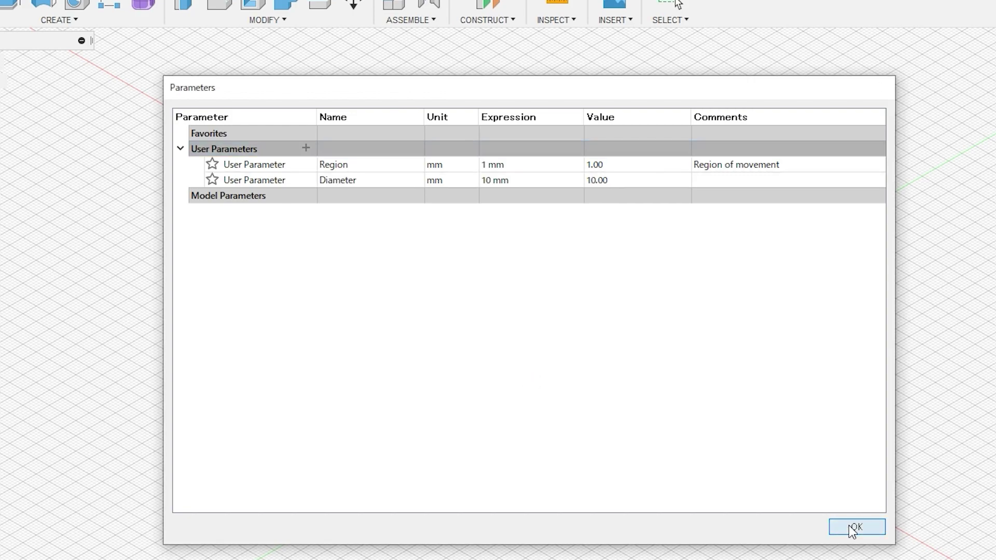
Close the parameters table and start a sketch on the front plane.
left_click(852, 529)
left_click(963, 106)
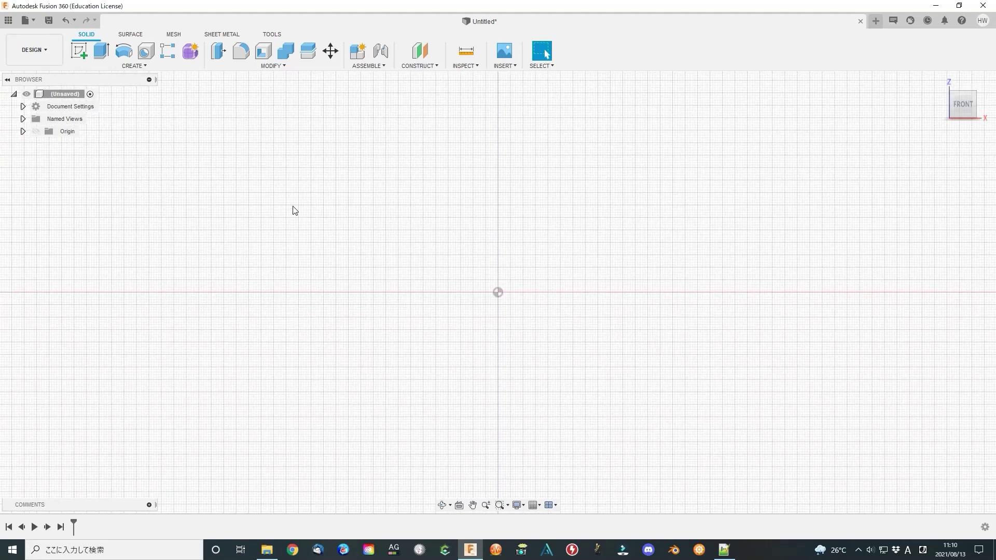
left_click(80, 52)
left_click(526, 262)
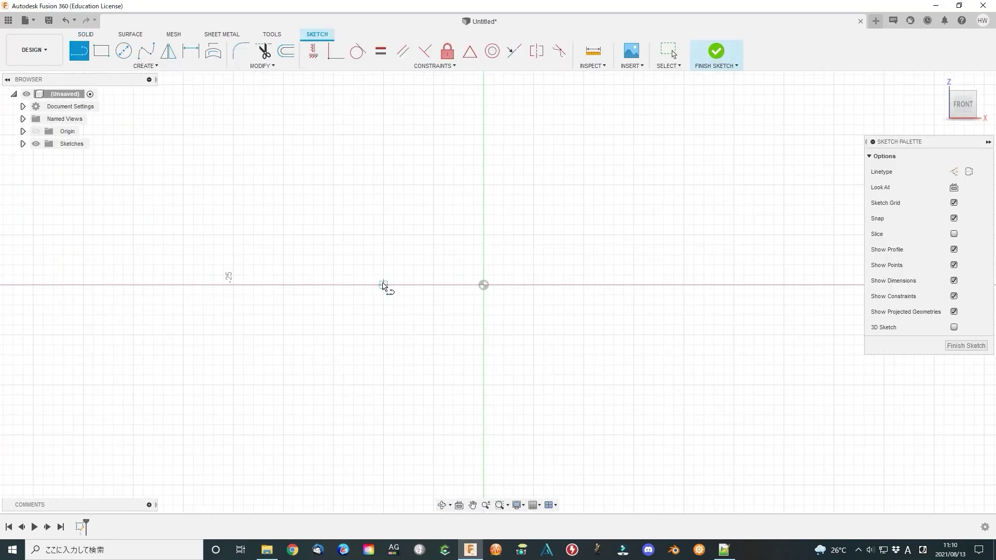
Draw three vertical Region-length lines at the left, the origin and the right.
left_click(385, 266)
type("d")
key("Return")
key("Escape")
scroll(383, 306, "up", 3)
middle_click_drag(544, 343, 427, 335)
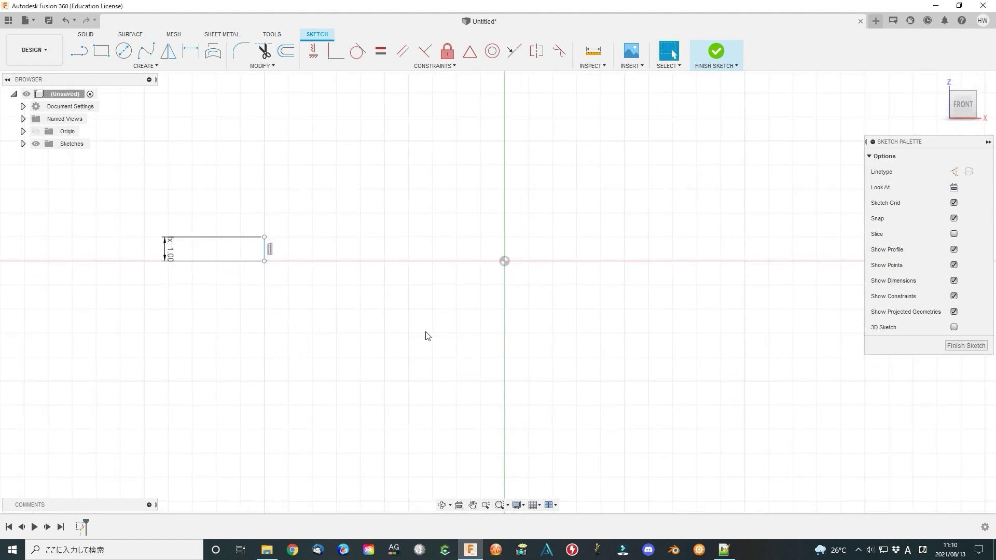
key("l")
left_click(505, 262)
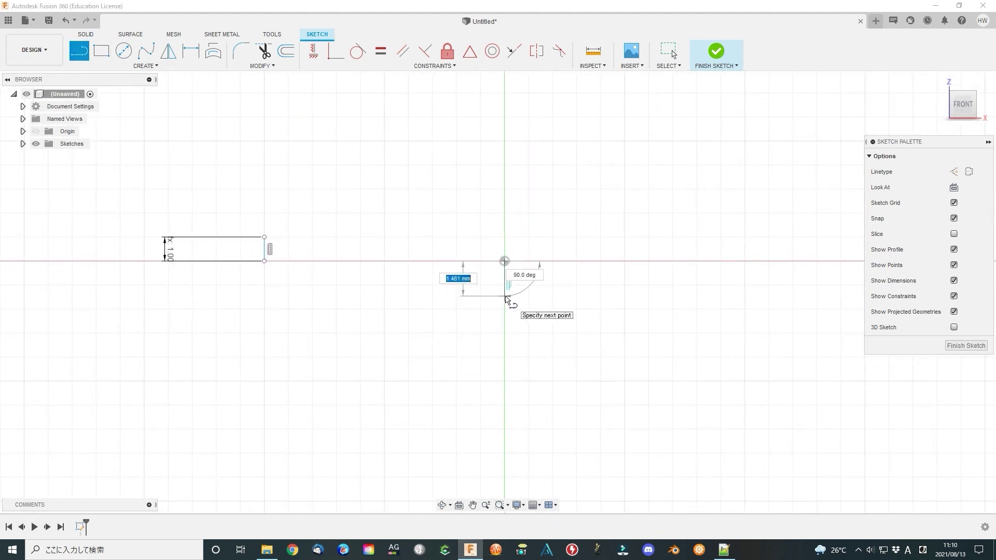
type("Region")
key("Tab")
key("Return")
key("Escape")
left_click(746, 261)
type("Region")
key("Tab")
key("Return")
key("Escape")
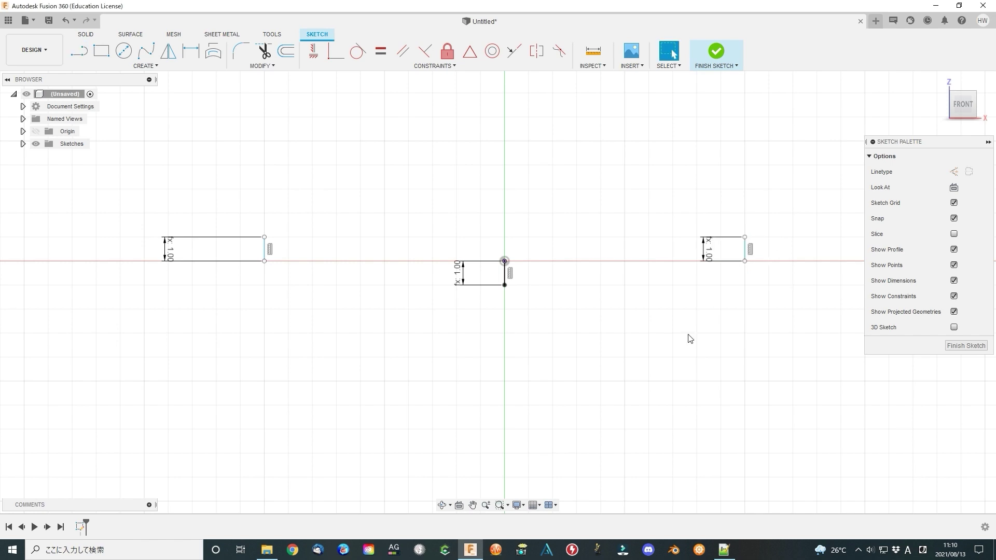
Draw a fit-point spline through the tips of the three lines.
left_click(144, 55)
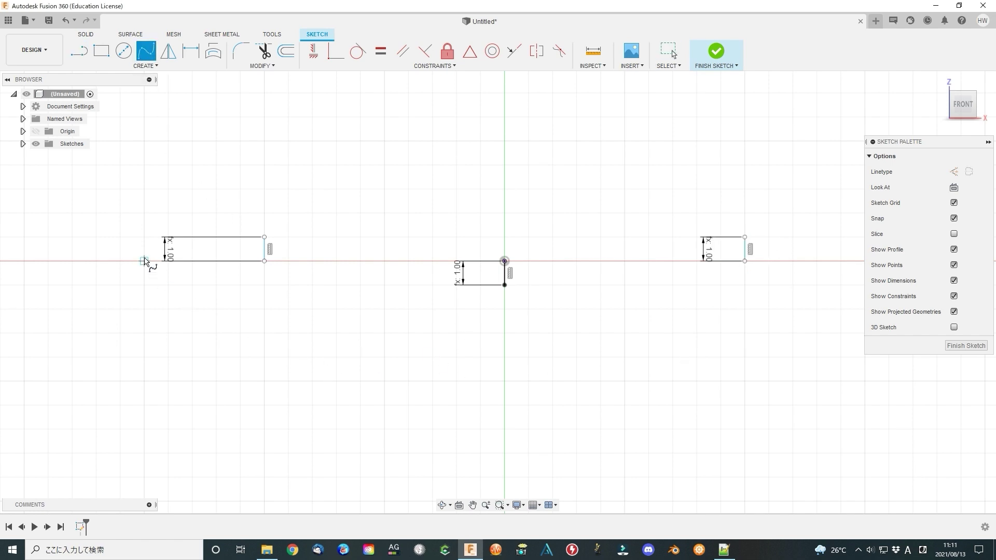
left_click(384, 260)
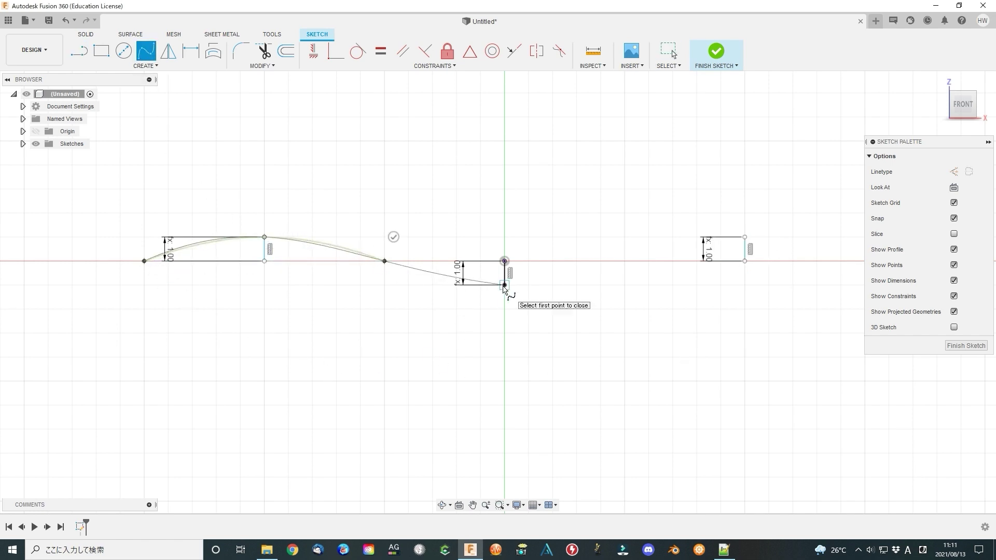
left_click(624, 261)
left_click(745, 237)
middle_click_drag(817, 262, 715, 277)
left_click(765, 275)
key("Escape")
Adjust the spline's tangent handles to flatten its low point and peak.
left_click(644, 251)
scroll(599, 267, "up", 3)
left_click_drag(549, 237, 479, 311)
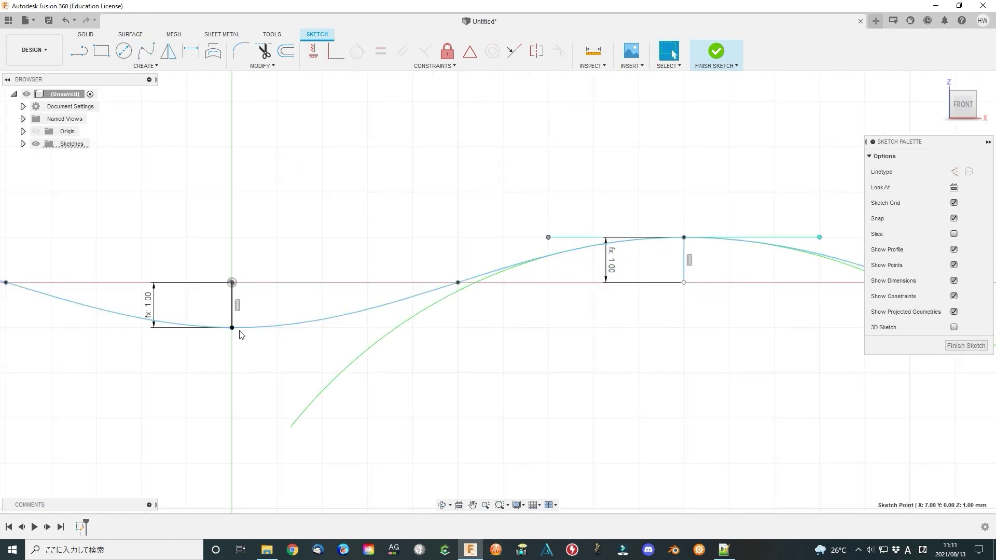
left_click(458, 282)
middle_click_drag(438, 378, 397, 275)
left_click(422, 262)
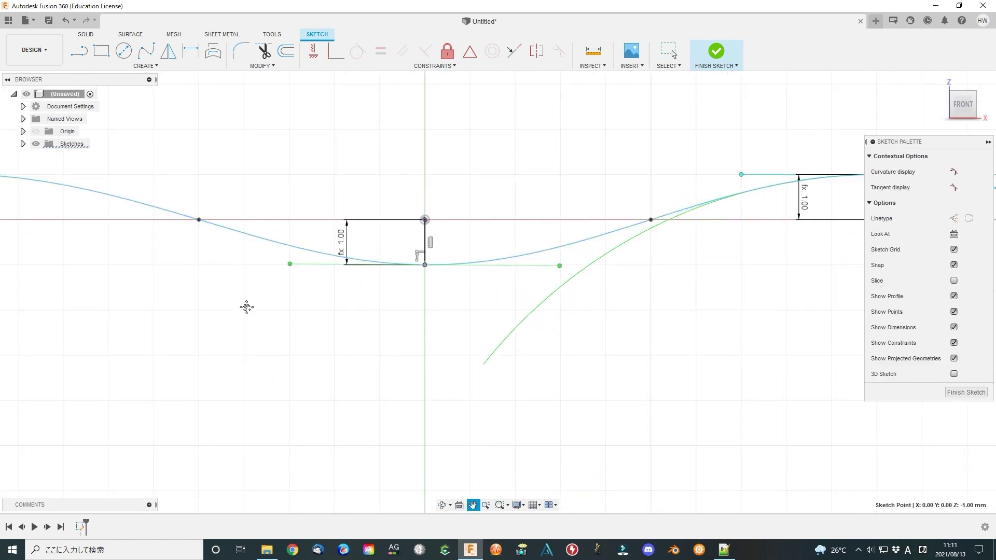
middle_click_drag(366, 357, 421, 376)
left_click_drag(420, 375, 738, 468)
key("Escape")
left_click(345, 288)
middle_click_drag(290, 309, 263, 310)
scroll(182, 275, "up", 2)
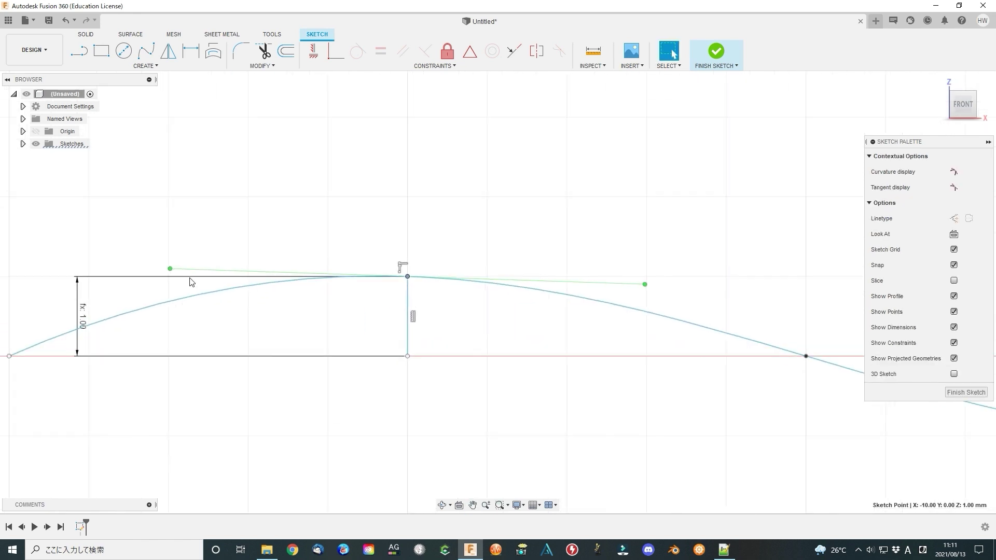
scroll(678, 389, "down", 1)
scroll(678, 390, "down", 2)
middle_click_drag(677, 390, 490, 301)
Finish the spline sketch and draw a circle at the origin on the top plane.
left_click(966, 346)
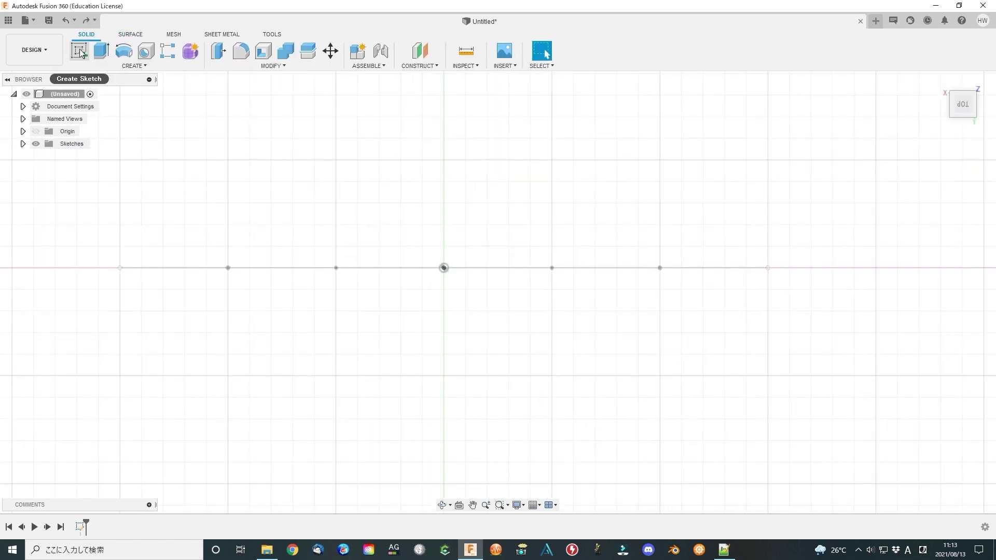
left_click(81, 53)
left_click(417, 296)
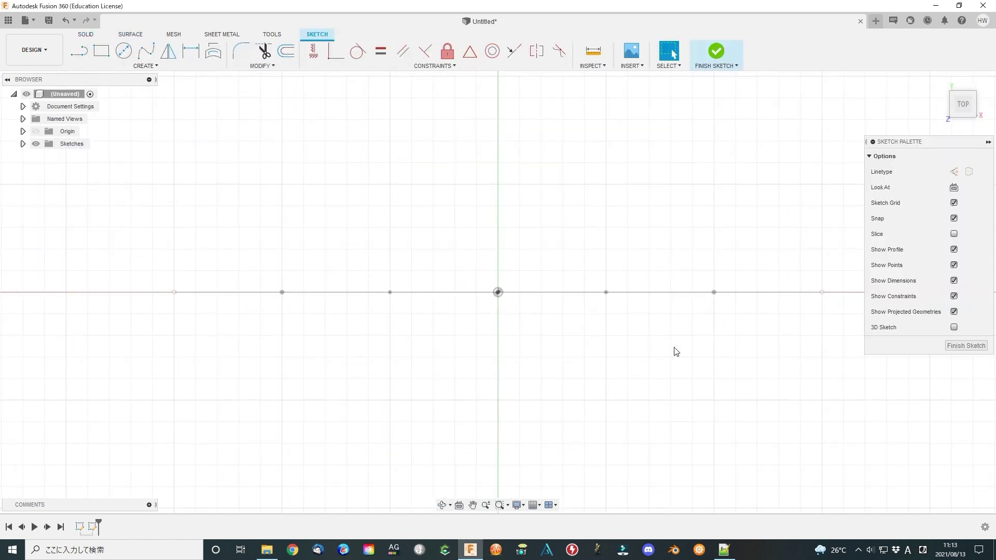
left_click(124, 52)
left_click(498, 293)
type("10")
key("Return")
key("Return")
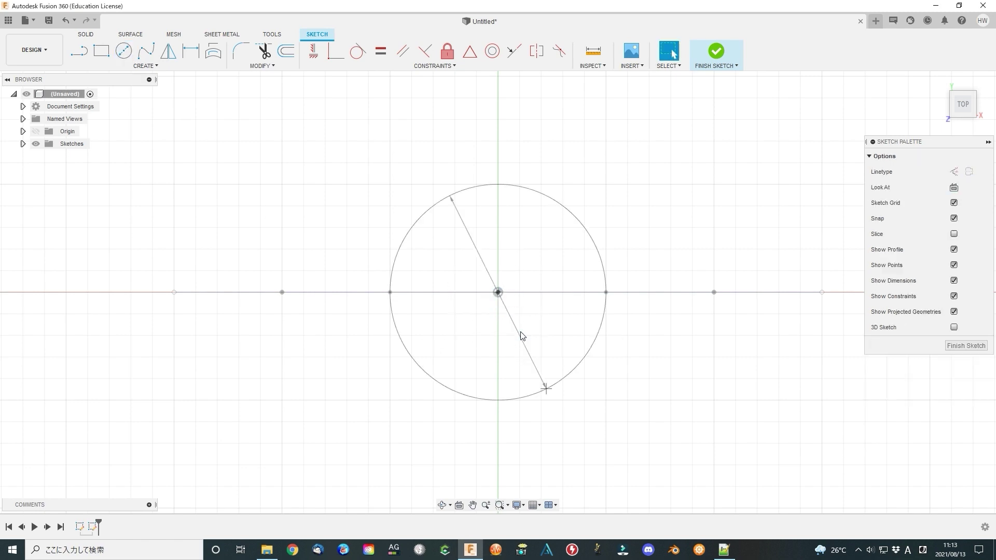
Extrude the circle into a cylinder body.
left_click(960, 345)
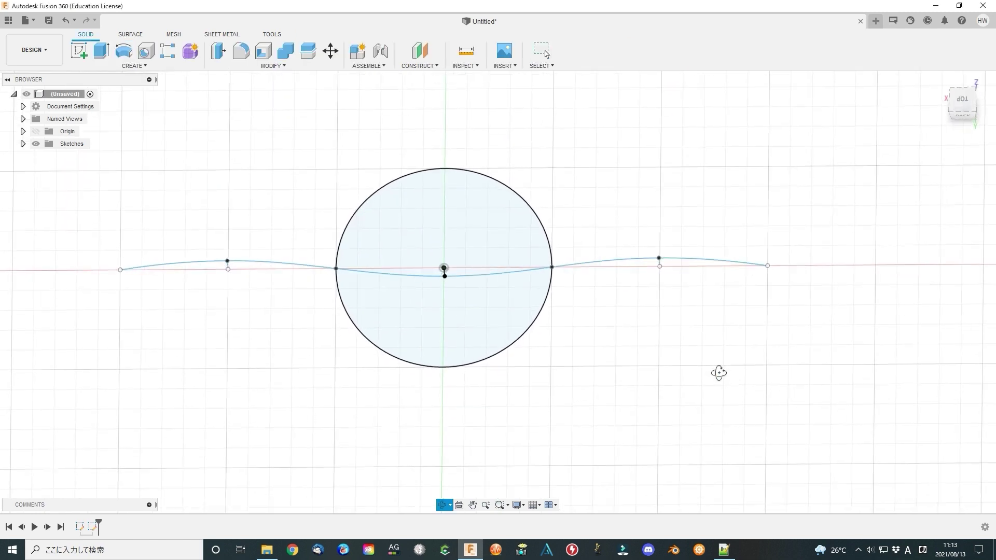
left_click(131, 34)
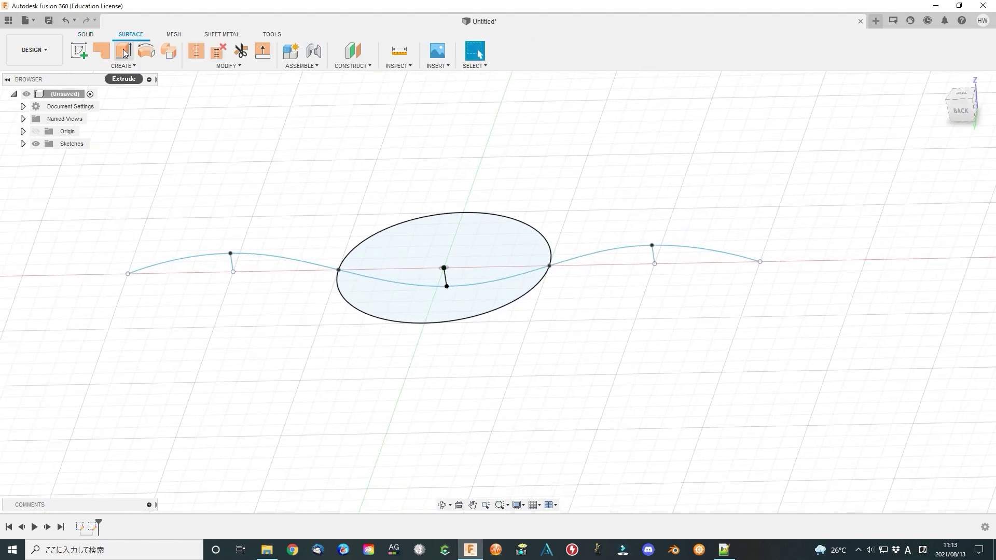
left_click(123, 51)
left_click(398, 229)
type("10")
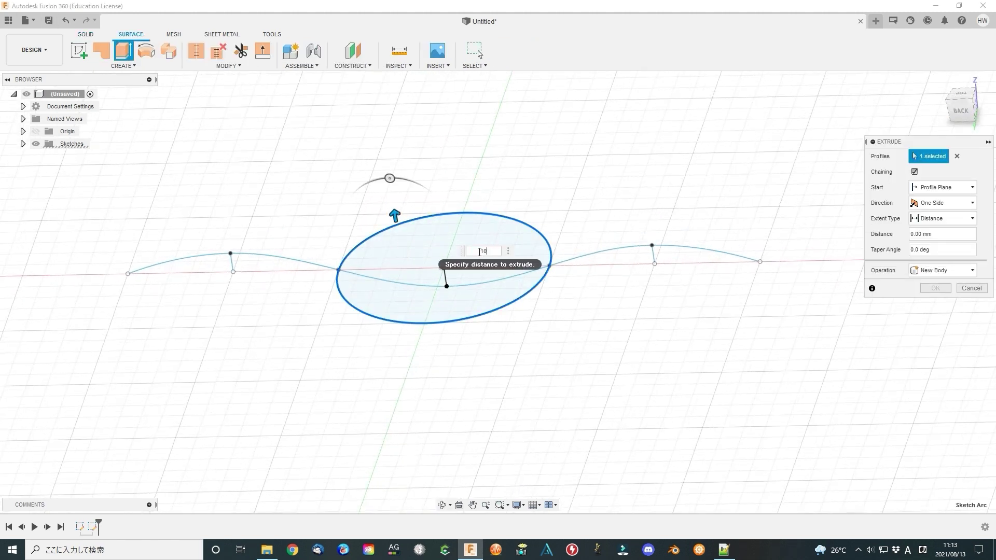
left_click(936, 288)
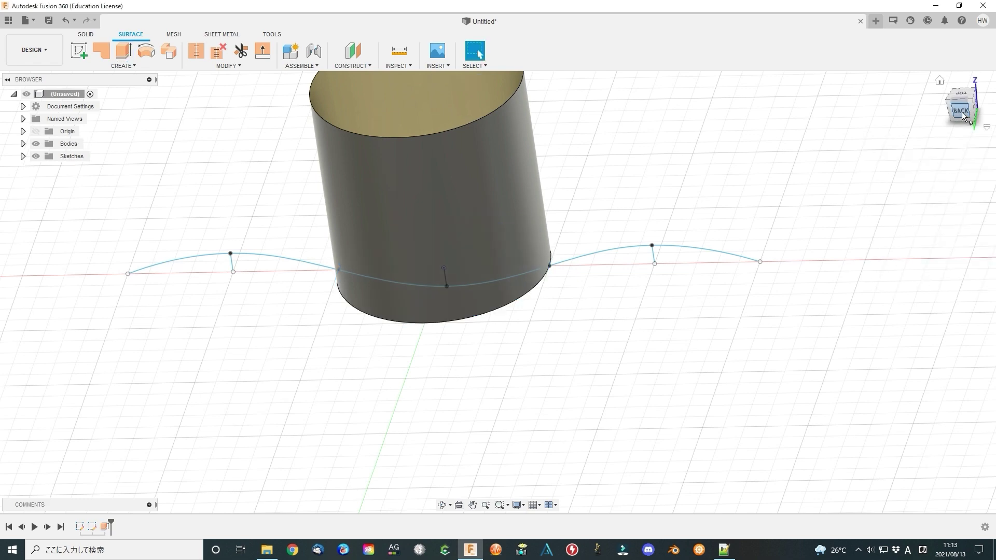
Move the cylinder body 5 mm down along Z.
left_click(961, 109)
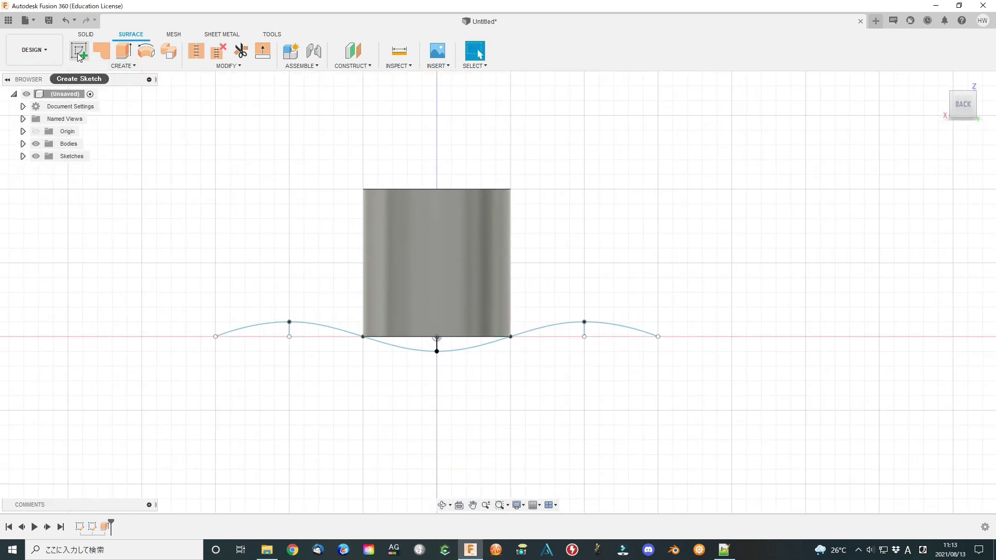
left_click(84, 35)
left_click(331, 51)
left_click(436, 304)
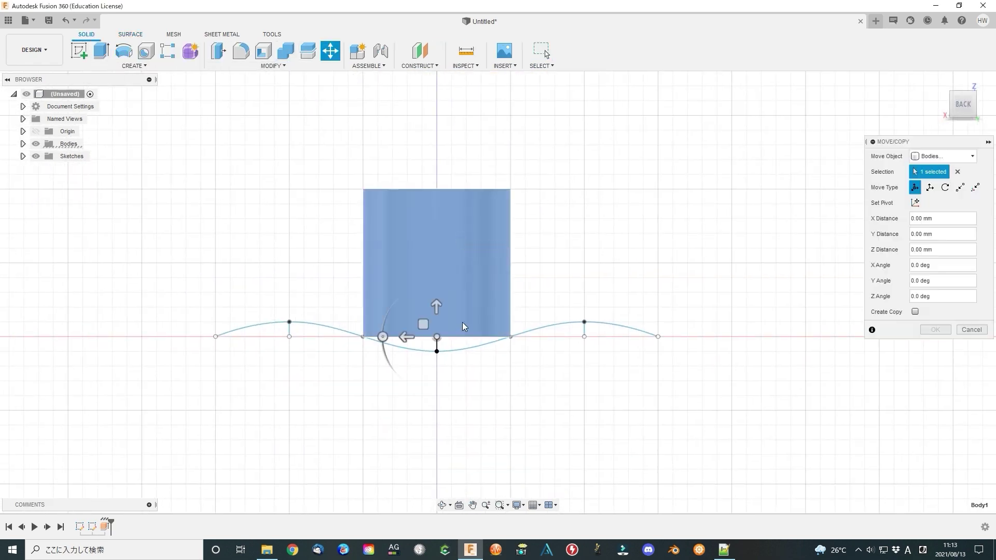
left_click_drag(436, 303, 436, 379)
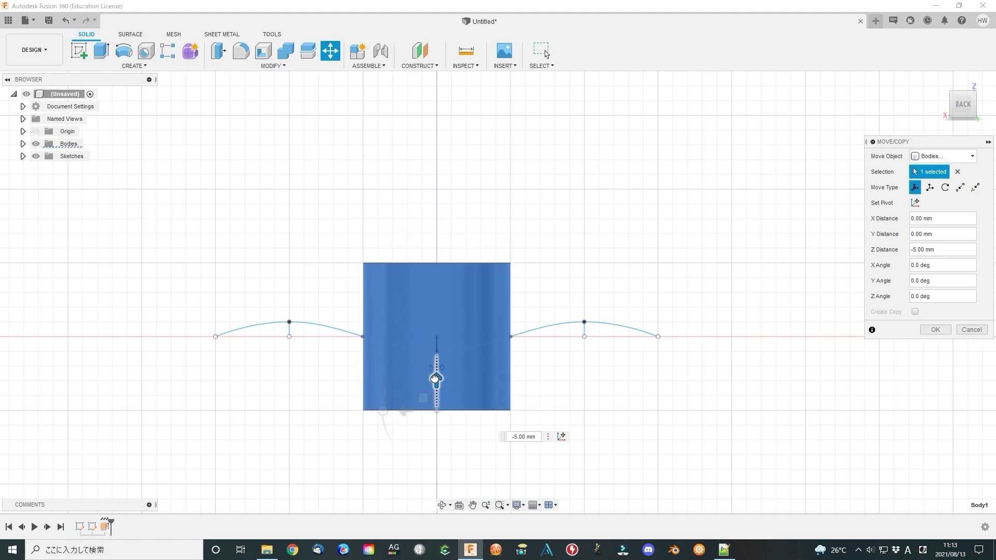
left_click(937, 330)
Snap to the back view and start a new sketch on a plane.
middle_click_drag(657, 374, 138, 91, "shift")
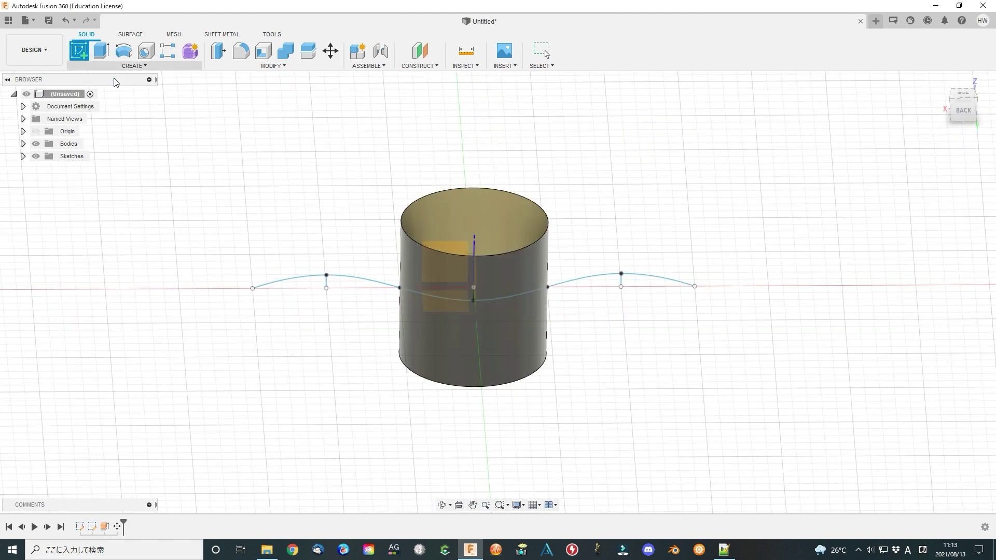
left_click(962, 113)
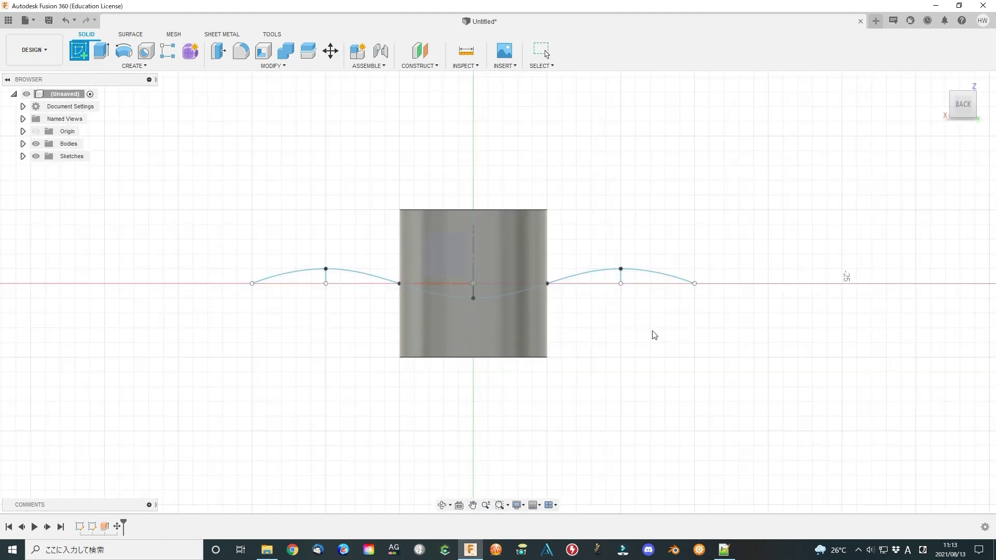
left_click_drag(962, 114, 973, 123)
left_click(467, 195)
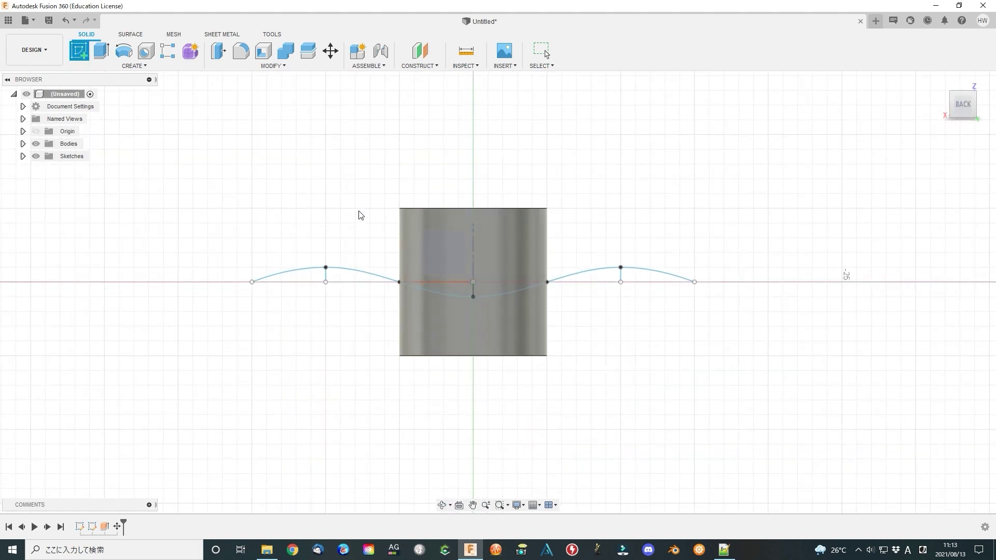
Project the wavy spline onto the cylinder's outer face with Project To Surface.
left_click(151, 65)
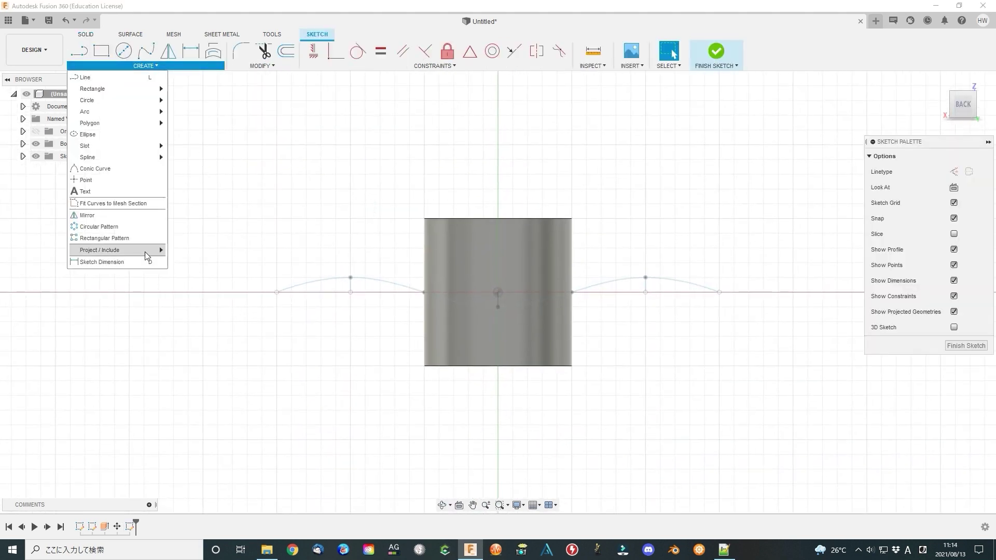
mouse_move(116, 250)
left_click(204, 285)
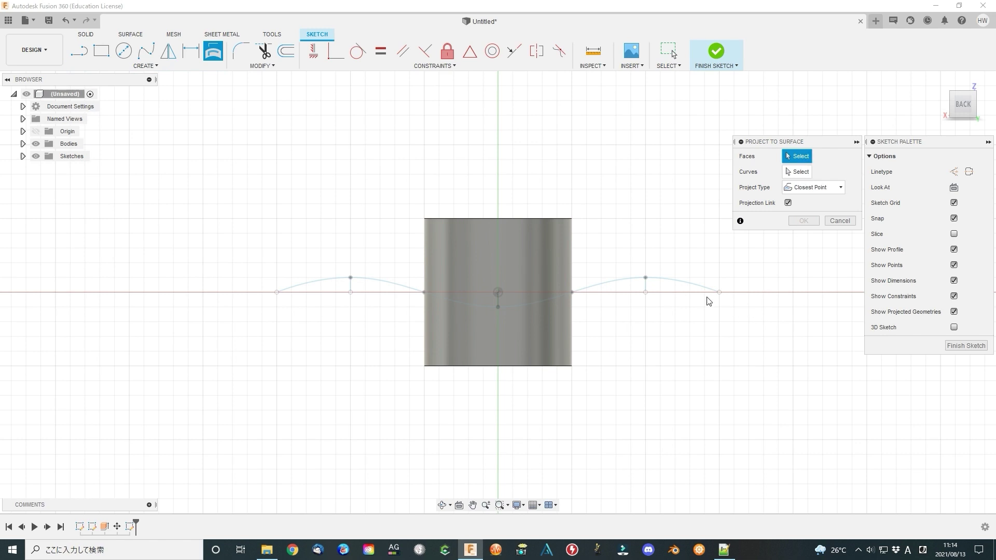
middle_click_drag(667, 356, 803, 163, "shift")
left_click(507, 251)
left_click(808, 175)
left_click(643, 277)
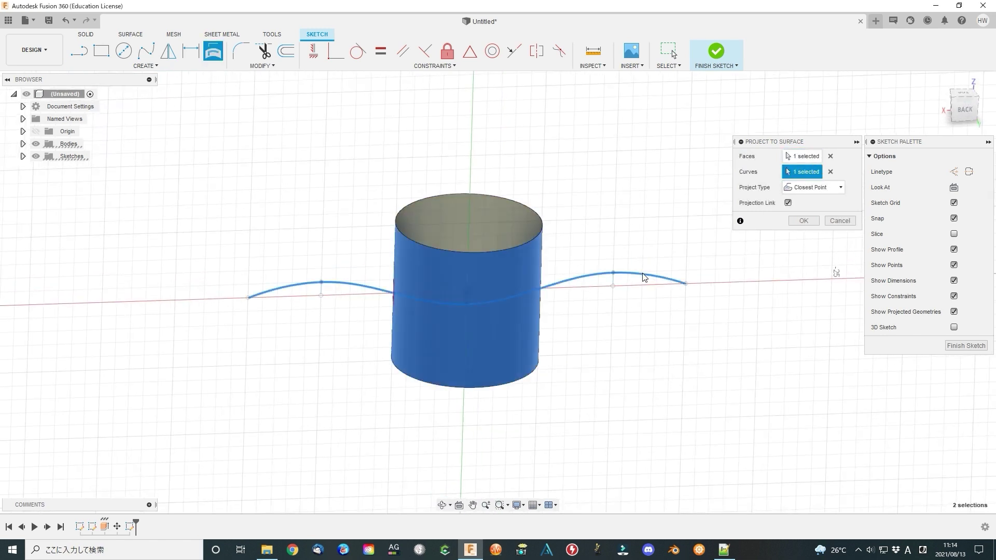
Project along the Y axis as vector and finish the sketch.
left_click(841, 190)
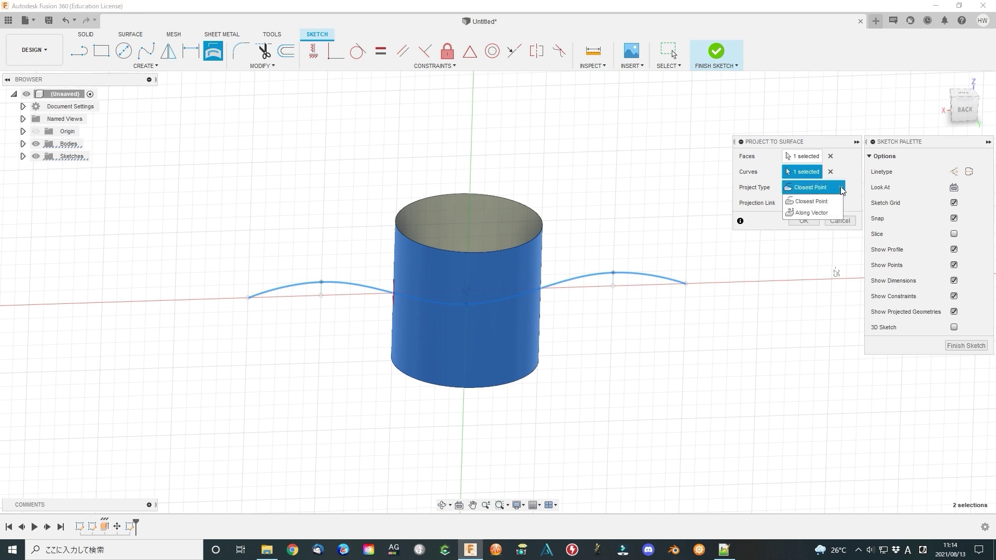
left_click(818, 213)
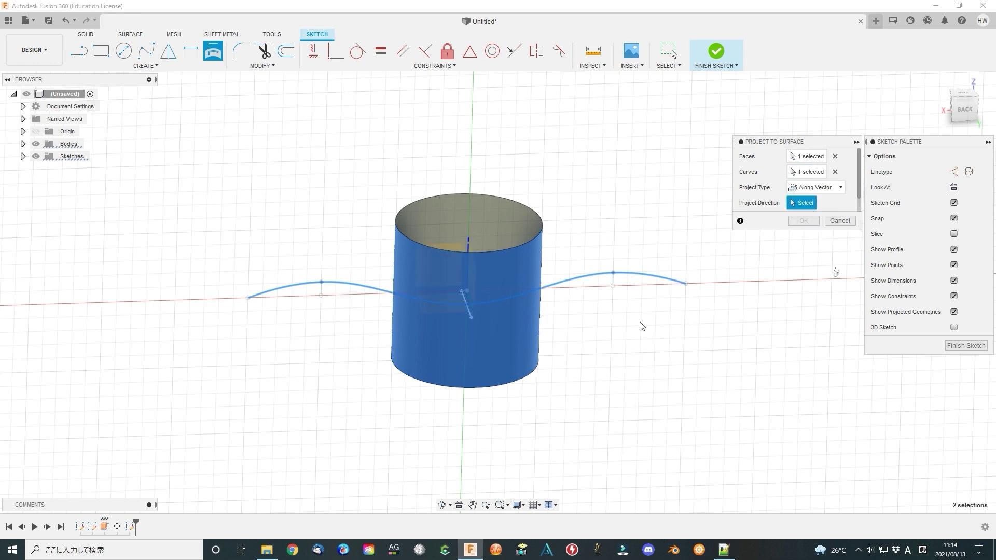
left_click(23, 131)
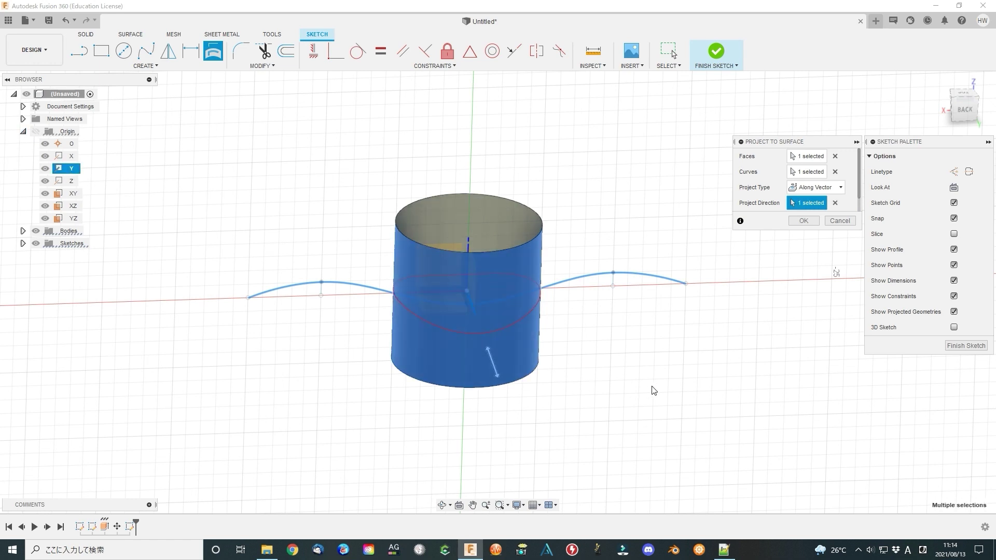
middle_click_drag(652, 390, 643, 376, "shift")
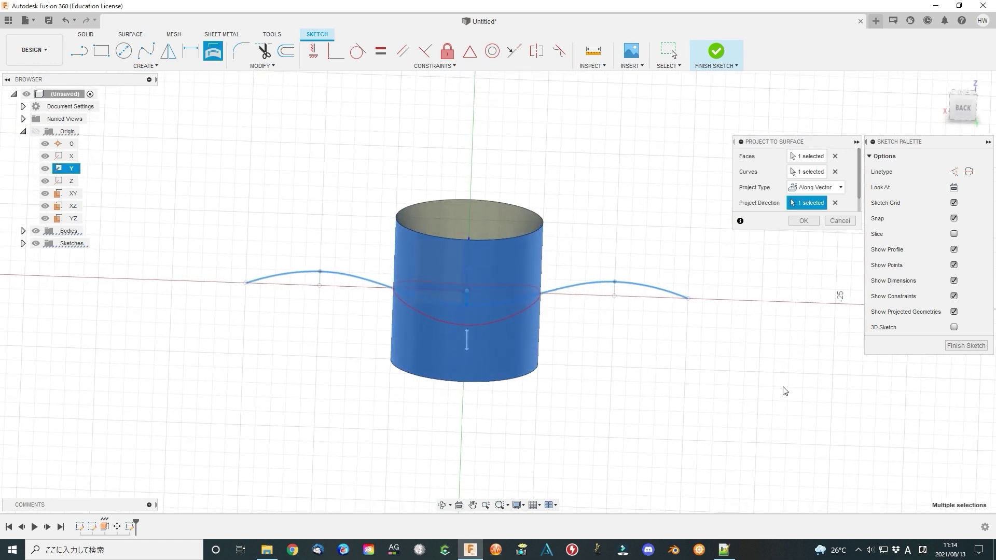
left_click(966, 345)
scroll(632, 366, "up", 1)
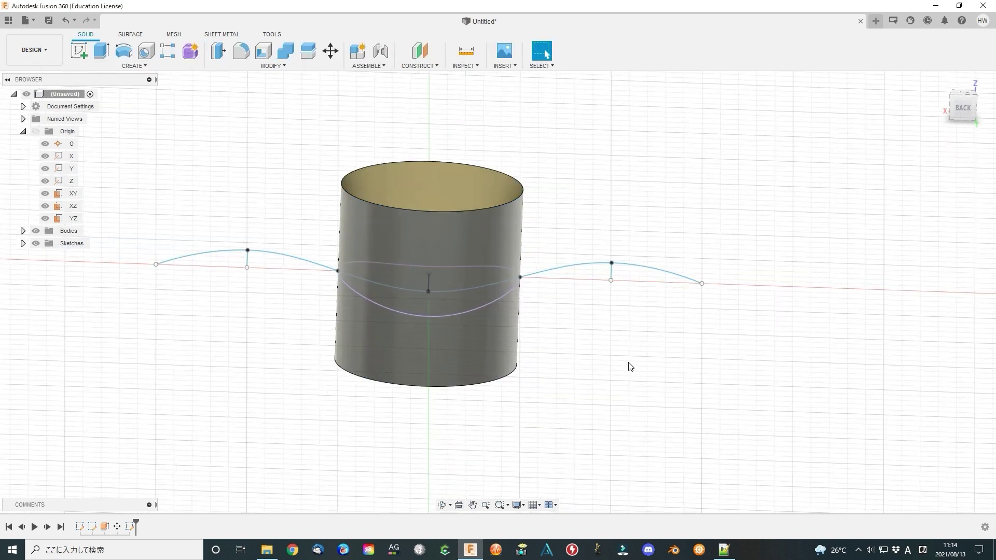
Start another sketch on a plane from the back view.
left_click(966, 112)
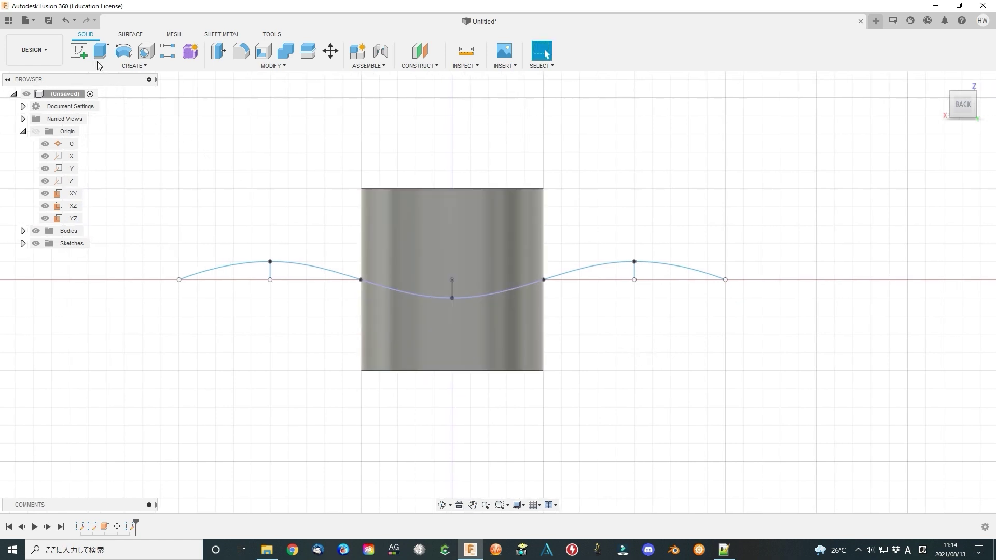
left_click(79, 51)
left_click(256, 196)
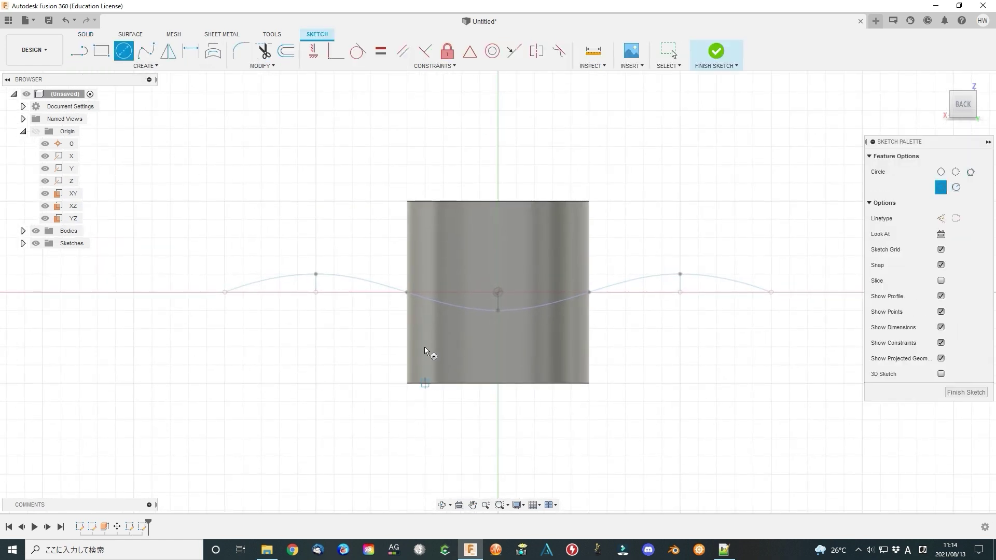
Finish the sketch and try a 20 mm Diameter in Change Parameters.
left_click(717, 51)
left_click(271, 65)
left_click(257, 401)
left_click(414, 175)
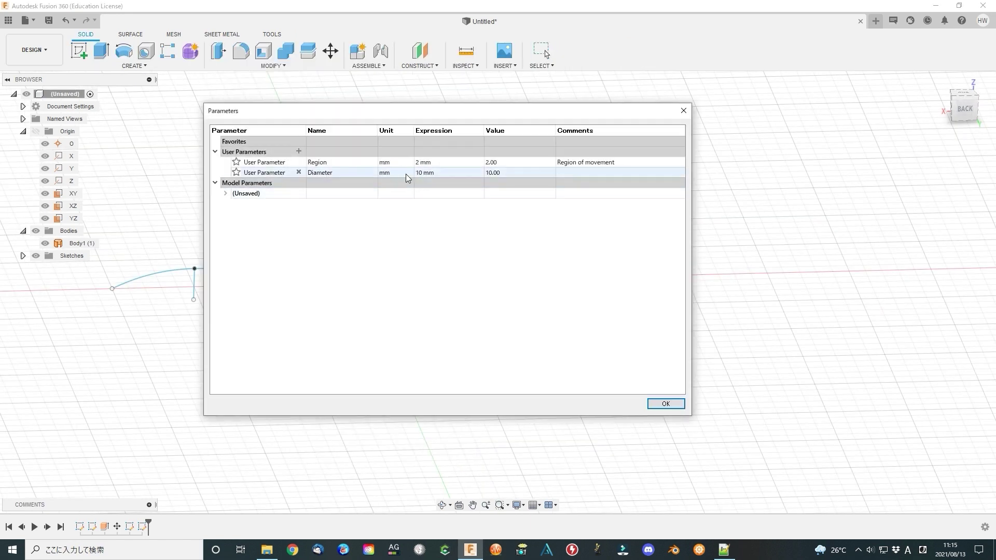
double_click(424, 173)
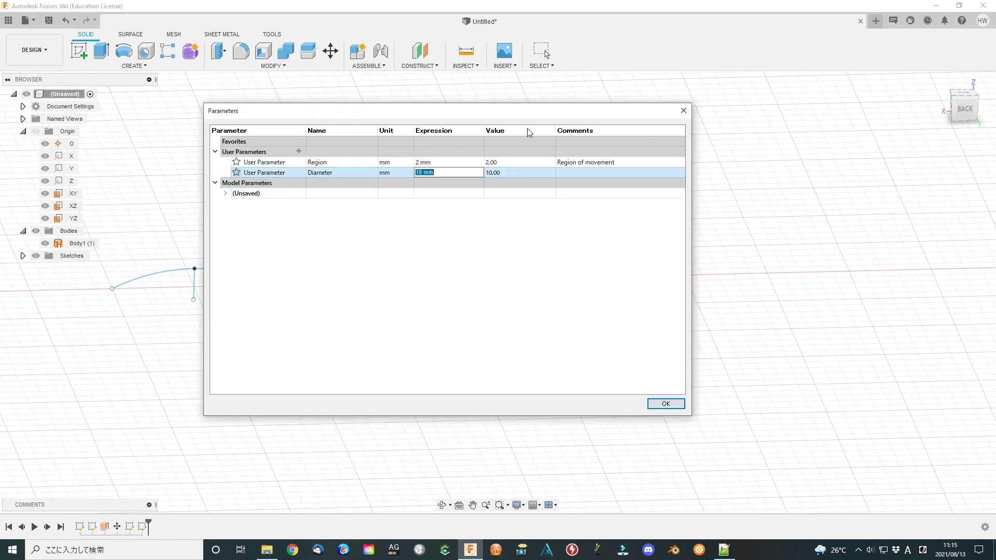
left_click_drag(449, 111, 792, 163)
type("20")
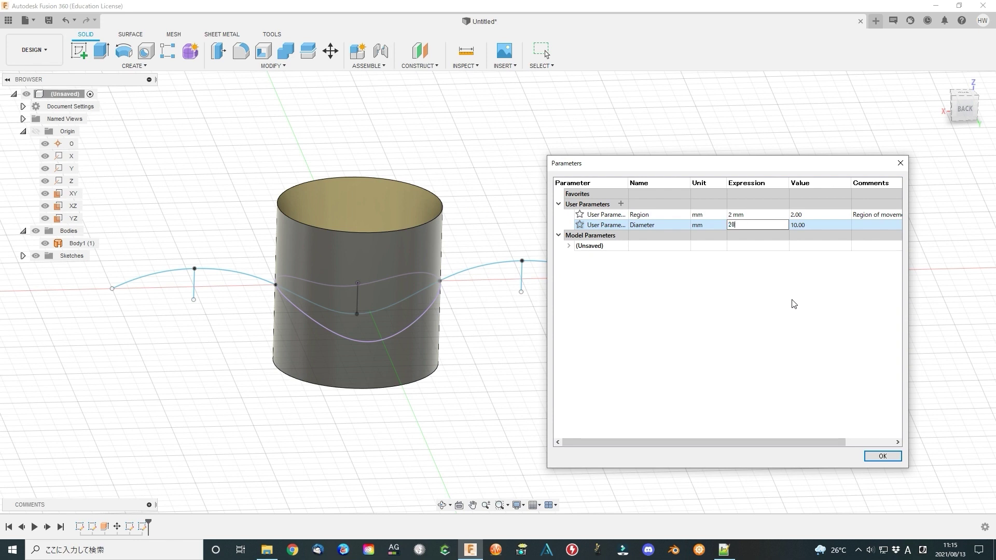
key("Return")
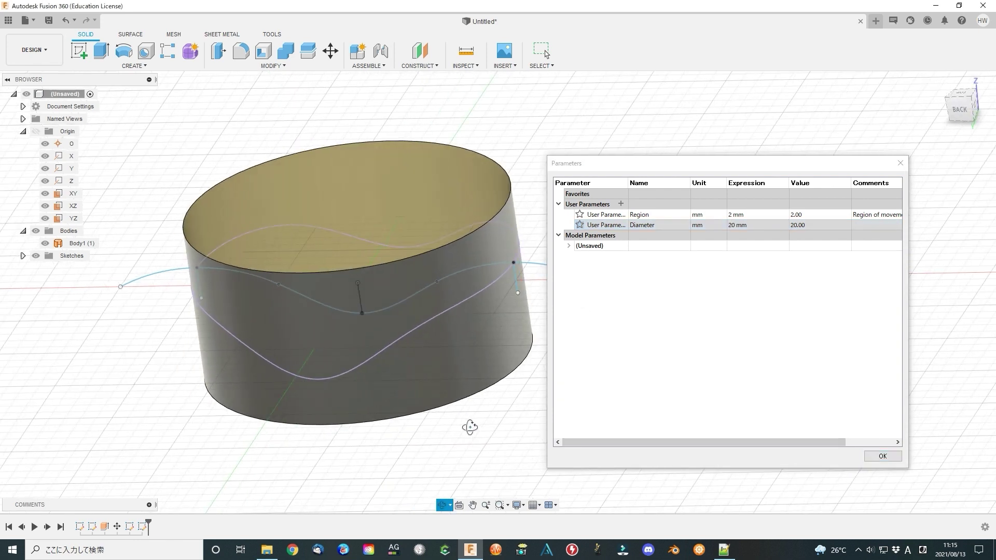
Try Region values of 3 mm and 5 mm, watching the curve change.
left_click_drag(470, 428, 498, 412)
double_click(739, 215)
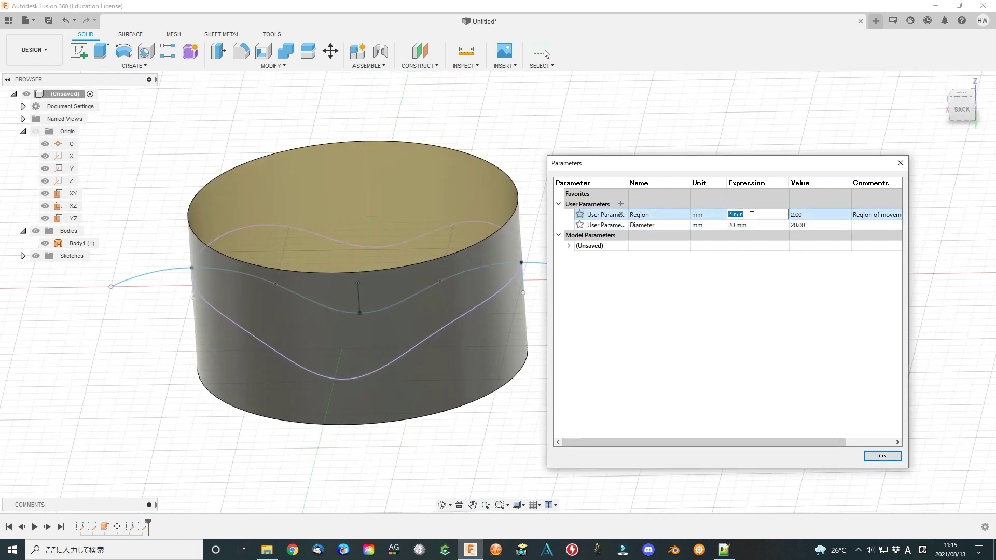
type("3")
key("Return")
left_click(443, 505)
mouse_move(493, 454)
left_mouse_down()
mouse_move(471, 455)
mouse_move(502, 445)
left_mouse_up()
left_click(753, 216)
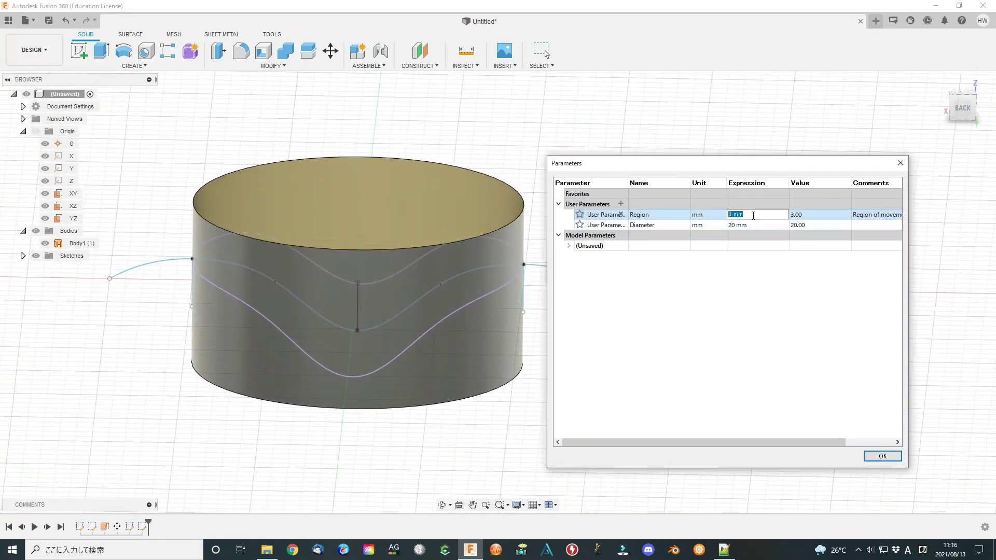
type("5")
key("Return")
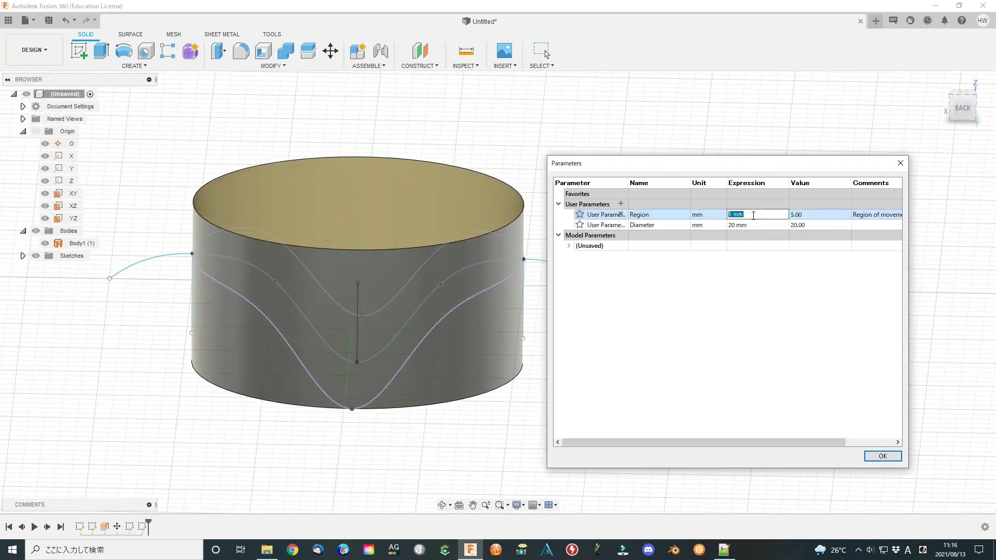
type("1.5")
Settle on Region 1.5 mm and Diameter 10 mm, then close the parameters.
key("Return")
left_click(757, 225)
type("10")
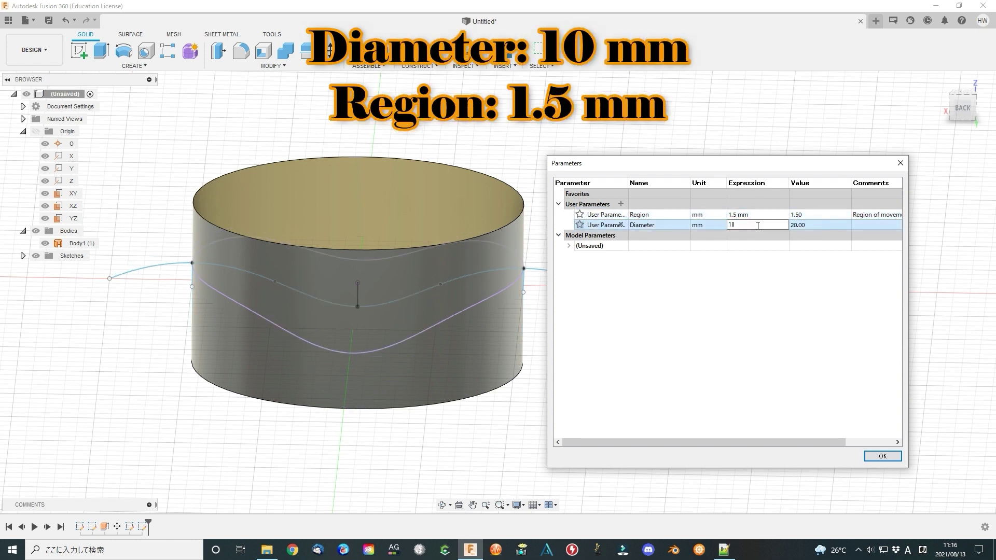
type("0 mm")
key("Return")
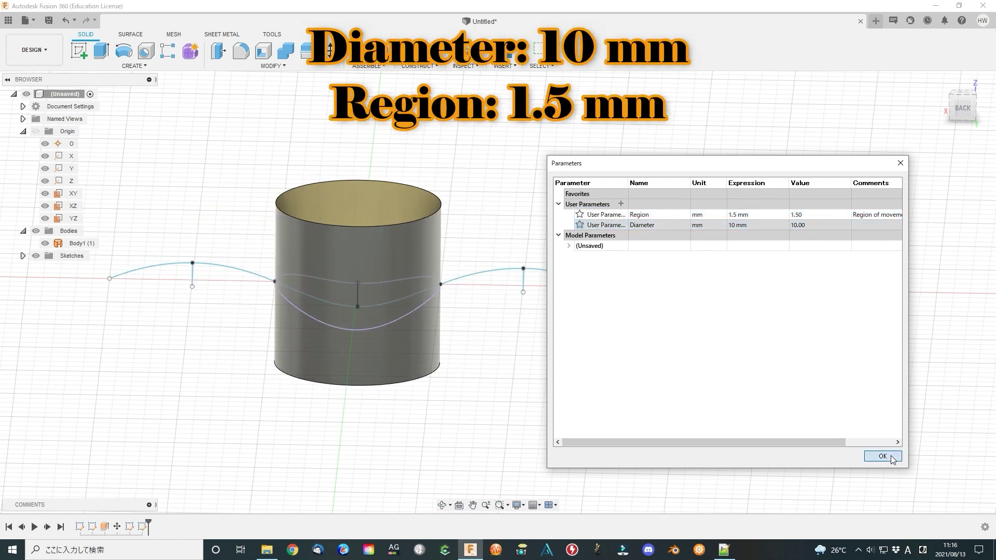
left_click(883, 457)
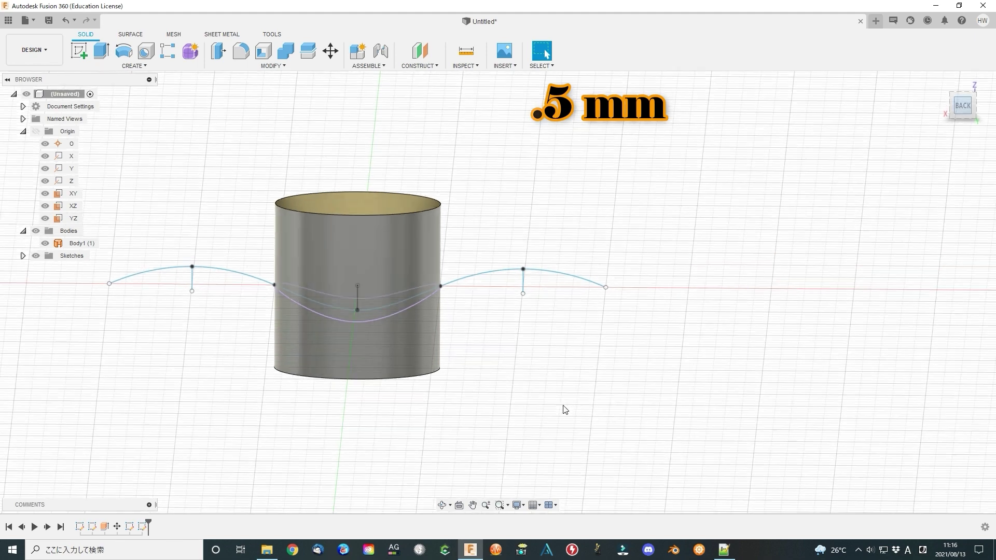
Sketch a 3 mm circle centred where the spline meets the cylinder's edge.
left_click(78, 50)
left_click(295, 294)
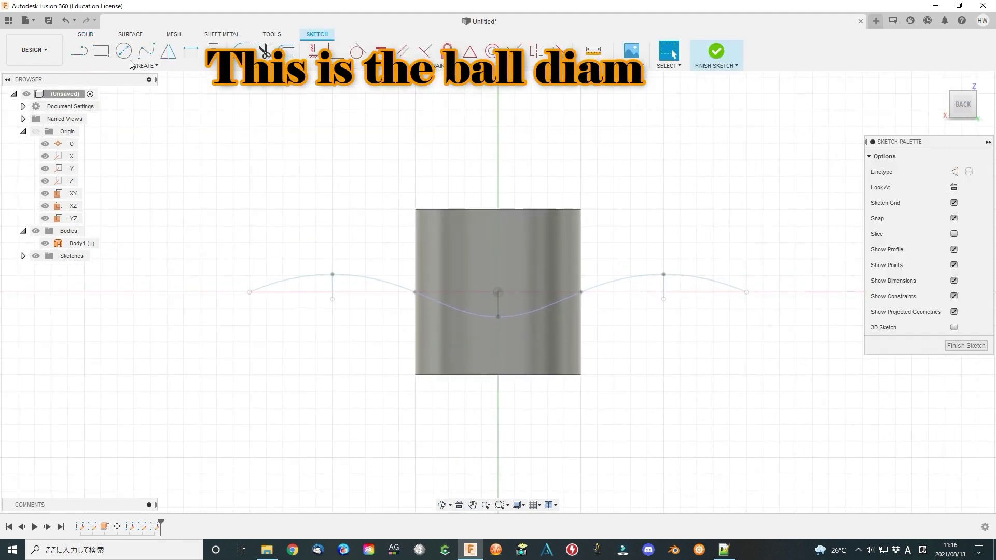
left_click(130, 60)
left_click(414, 293)
type("3.2")
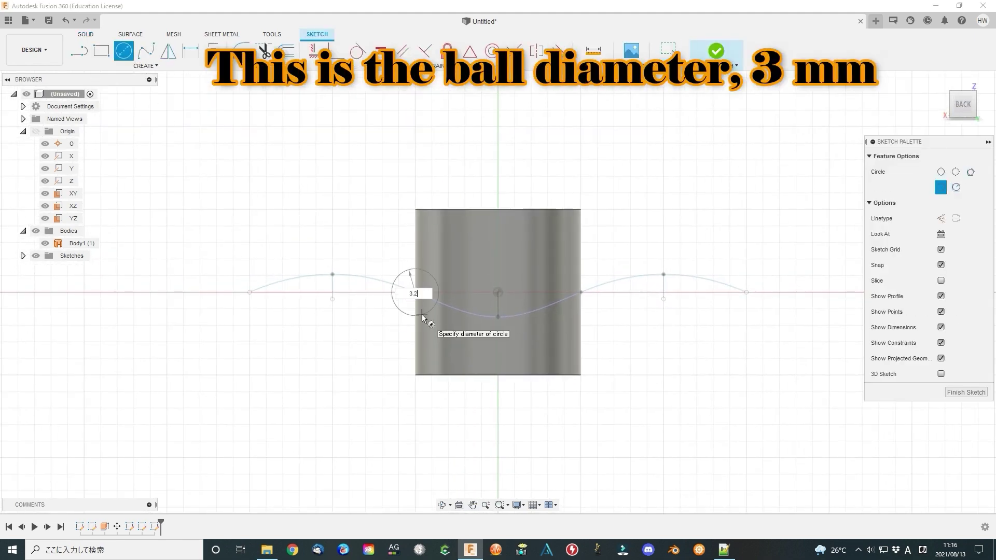
key("Return")
left_click(965, 345)
Hide the cylinder and preview sweeping the small circle along the looped curve.
left_click(44, 244)
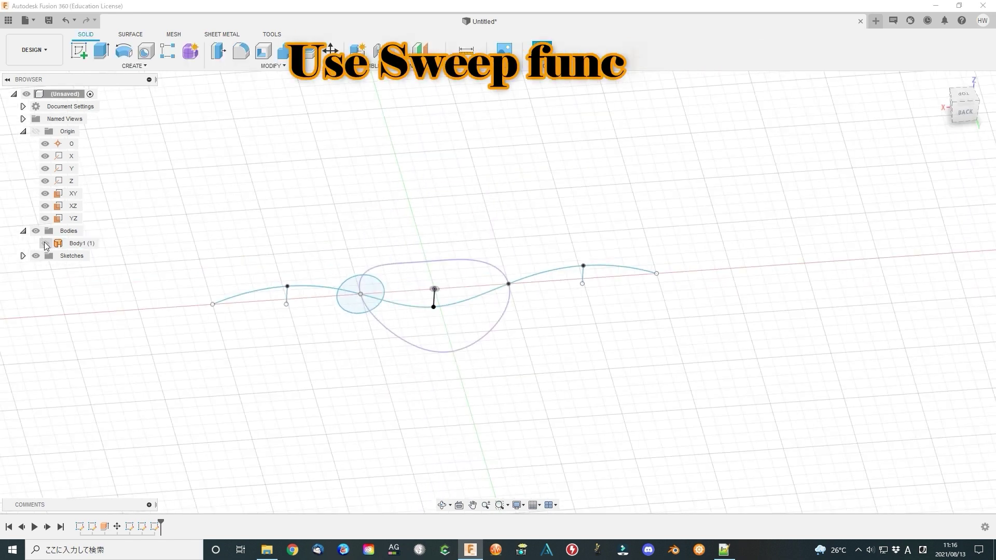
left_click(130, 66)
left_click(88, 147)
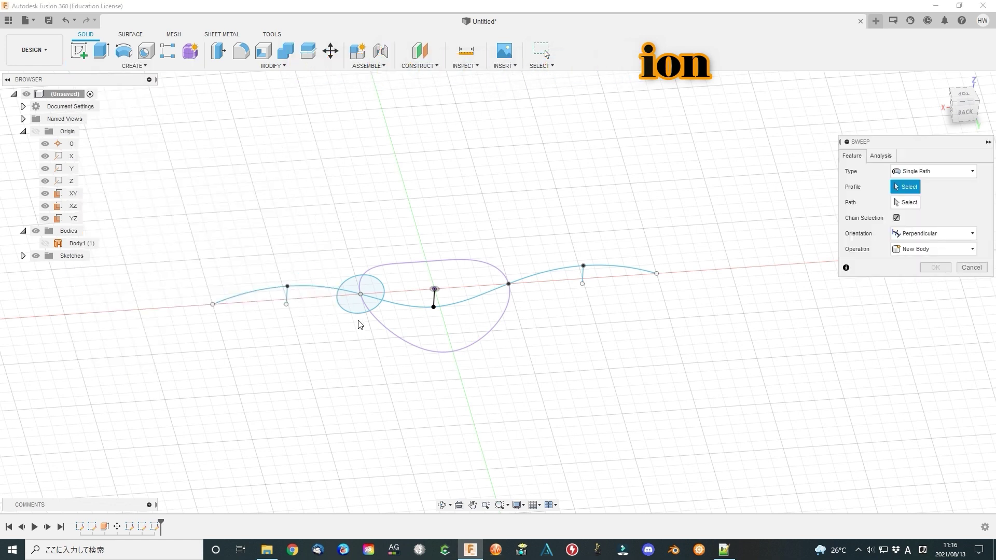
left_click(348, 302)
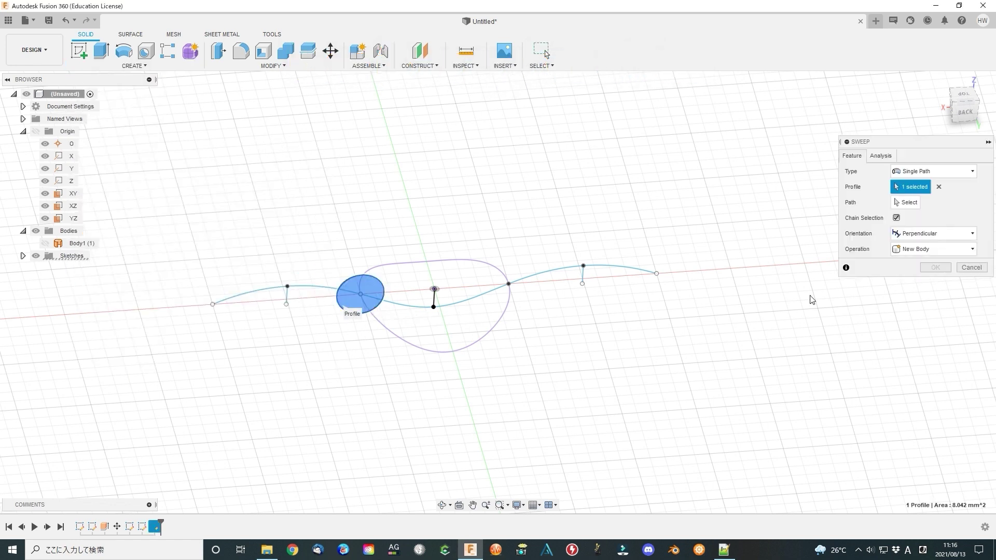
left_click(912, 204)
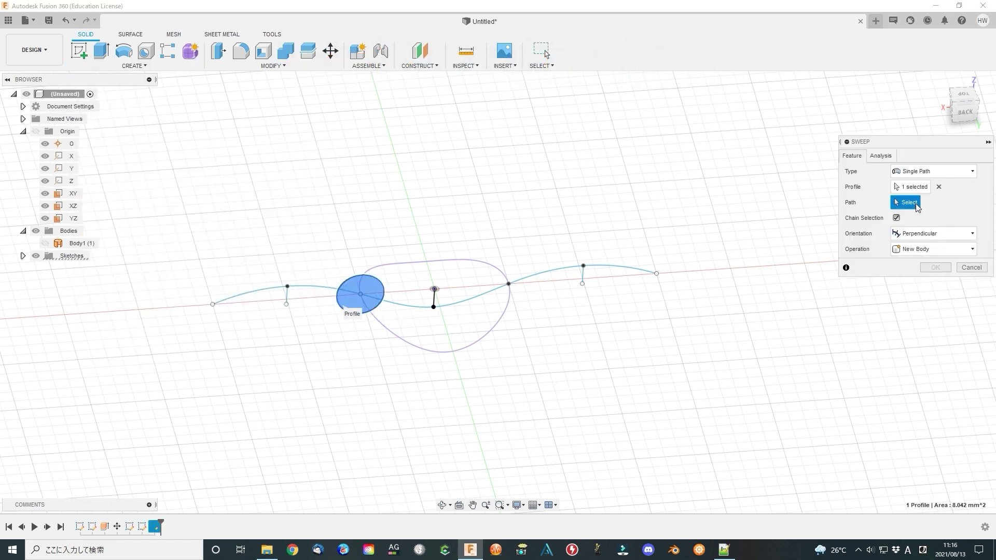
left_click(497, 271)
mouse_move(685, 416)
middle_mouse_down("shift")
mouse_move(687, 367)
mouse_move(694, 405)
mouse_move(663, 429)
mouse_move(702, 403)
mouse_move(729, 400)
middle_mouse_up("shift")
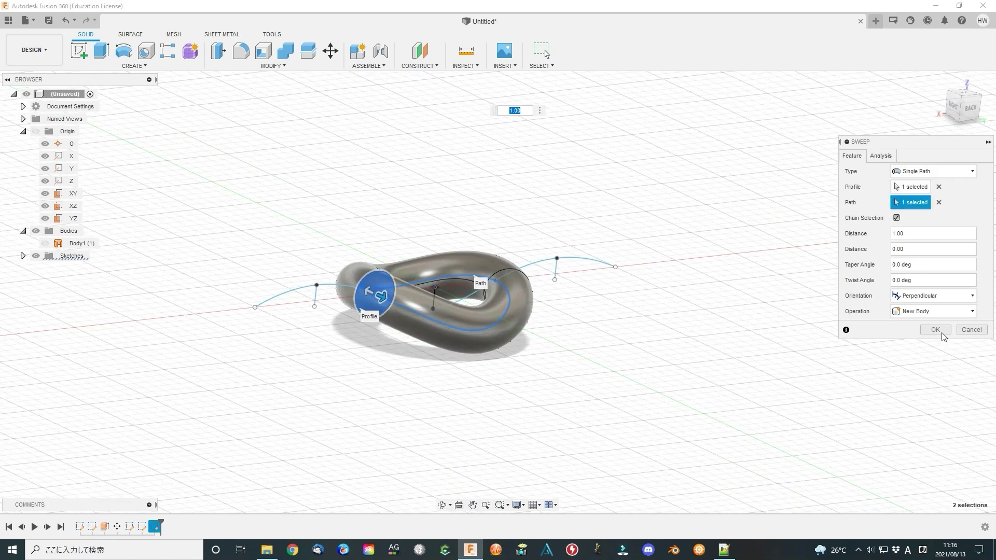
Accept the sweep and create a new-body cylinder sized by the Diameter parameter.
left_click(936, 329)
left_click(133, 66)
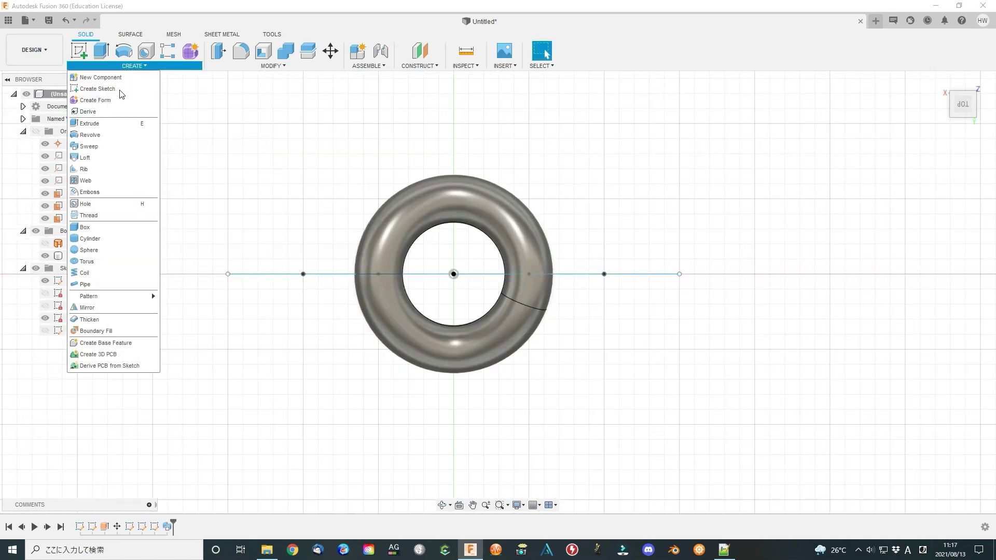
left_click(101, 239)
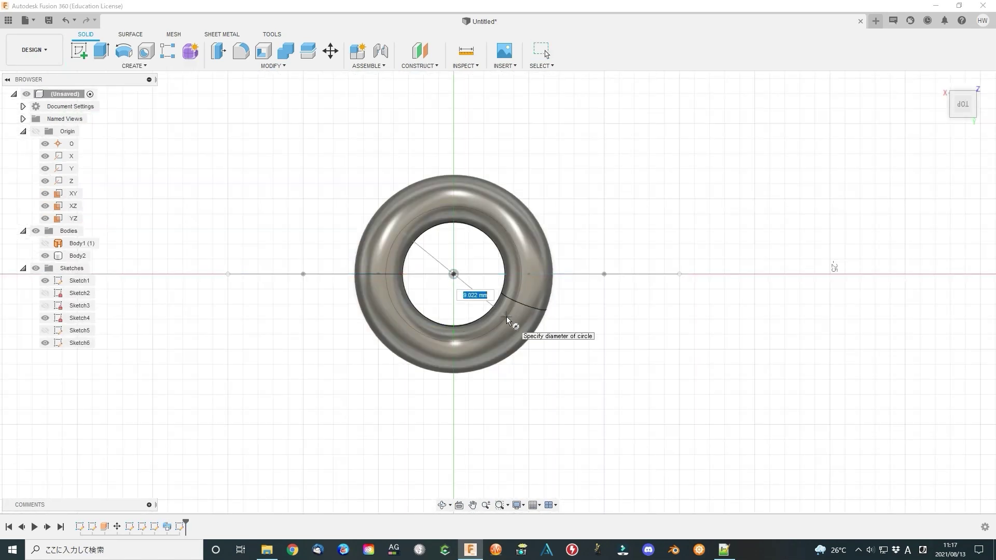
type("d")
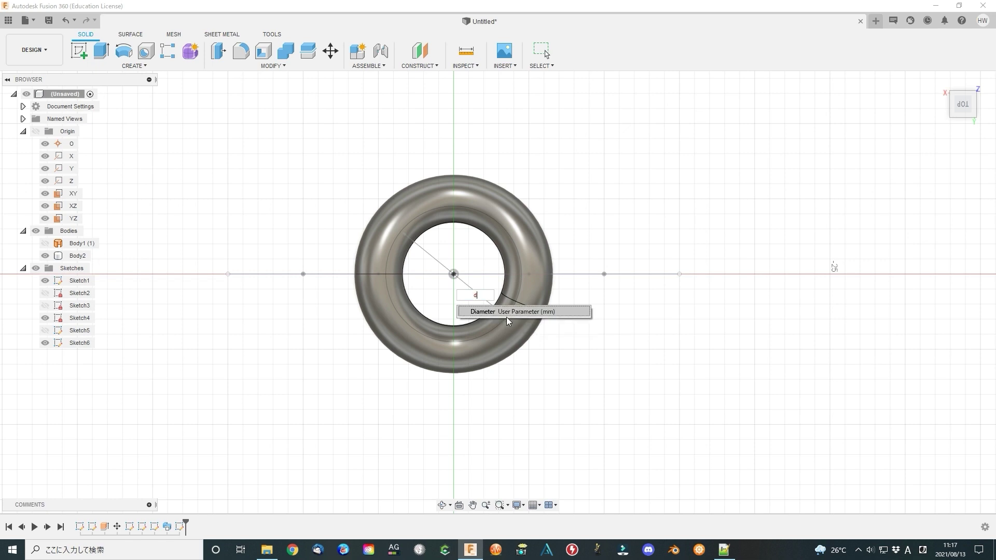
left_click(513, 312)
key("Return")
left_click(972, 205)
left_click(943, 252)
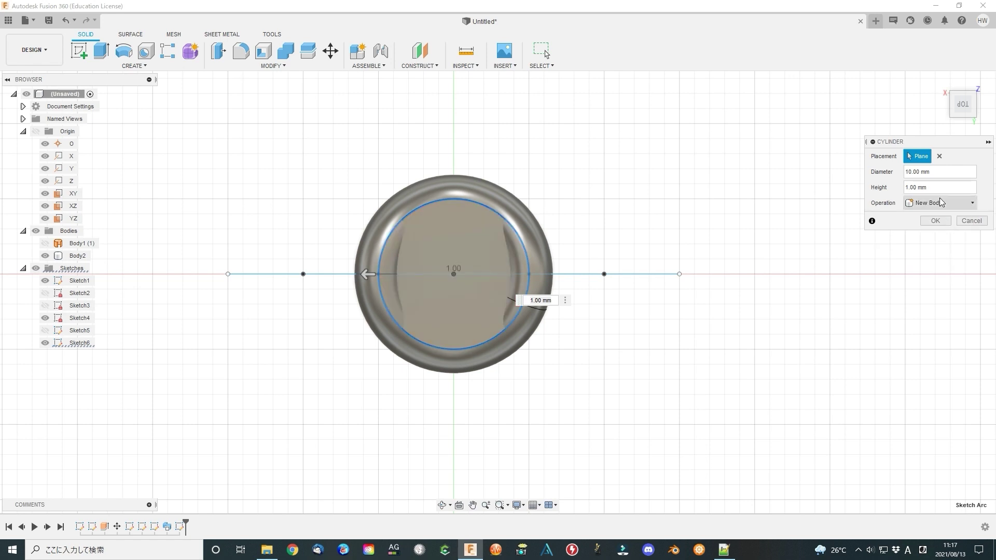
key("Return")
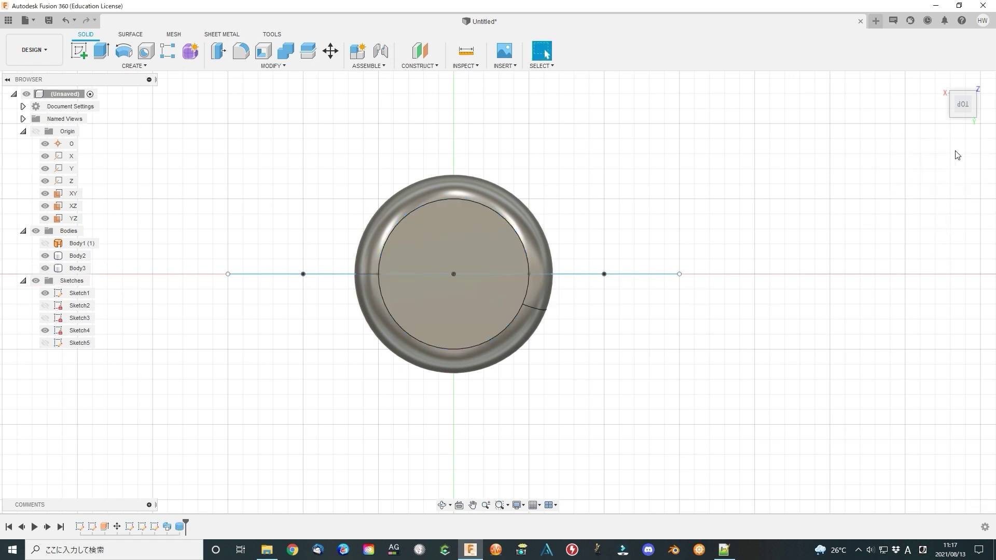
Move the new cylinder down and hide the sketch curves.
left_click(963, 123)
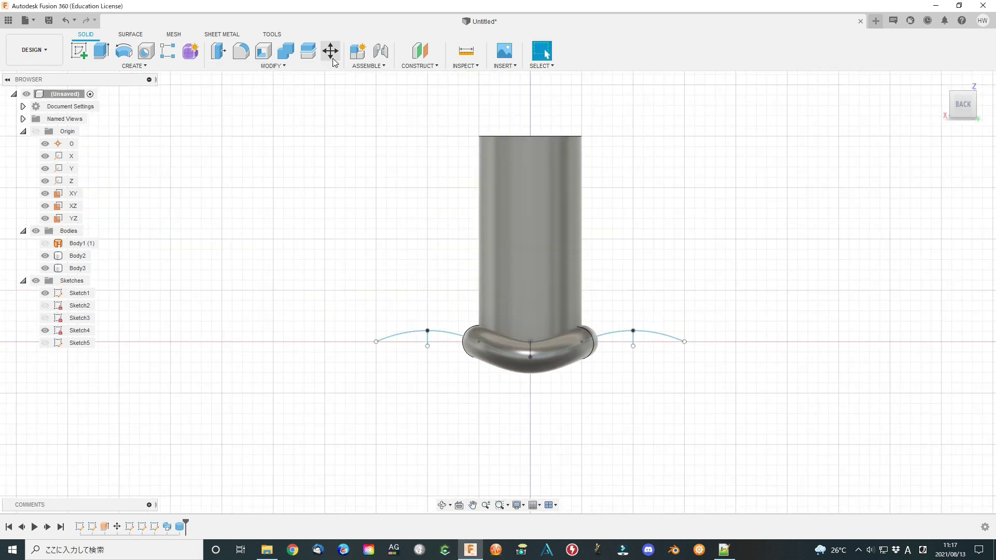
left_click(330, 50)
mouse_move(530, 145)
left_mouse_down()
mouse_move(529, 133)
mouse_move(530, 162)
left_mouse_up()
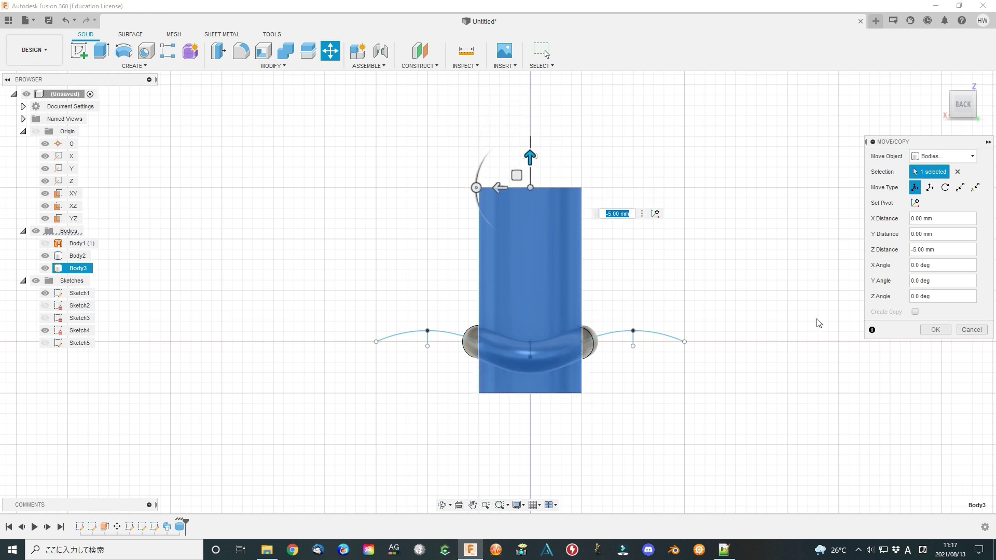
left_click(934, 330)
mouse_move(647, 407)
middle_mouse_down("shift")
mouse_move(624, 425)
mouse_move(554, 354)
middle_mouse_up("shift")
left_click(554, 354)
left_click(35, 281)
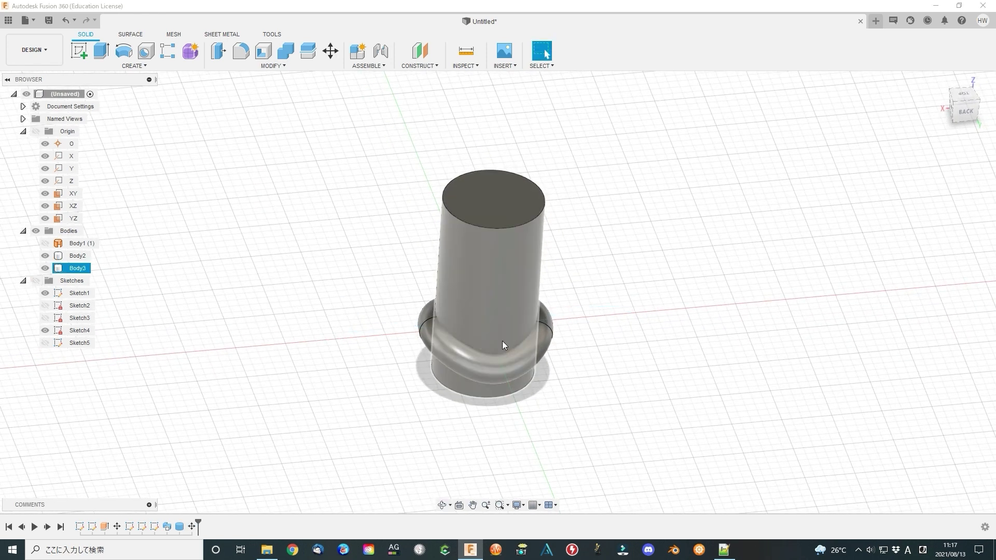
Combine-cut the swept ring from the cylinder to form the grooved shaft.
left_click(284, 51)
left_click(951, 188)
left_click(938, 209)
left_click(511, 267)
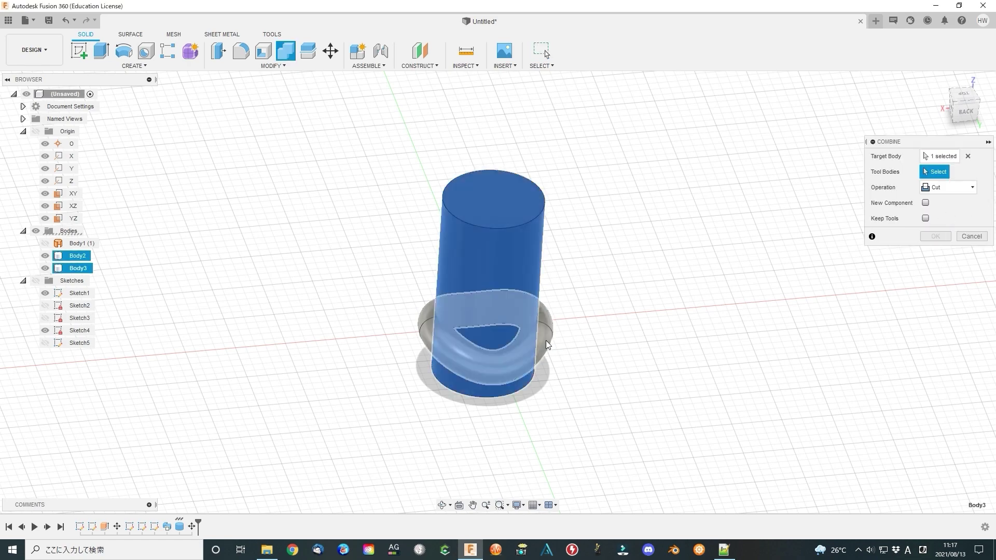
left_click(548, 345)
left_click(935, 236)
left_click(965, 109)
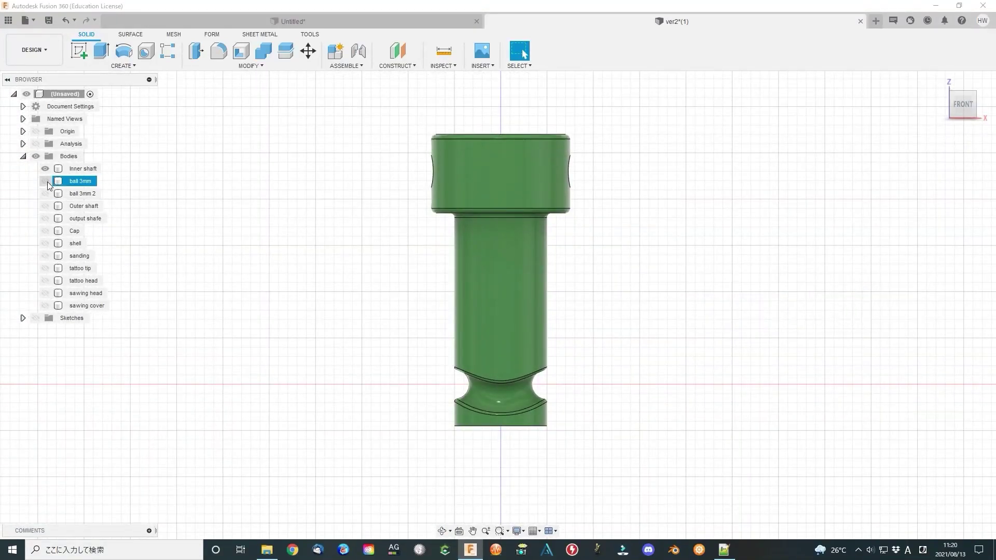
Show both 3mm balls and the outer shaft, inspecting them in a front section view.
left_click(44, 181)
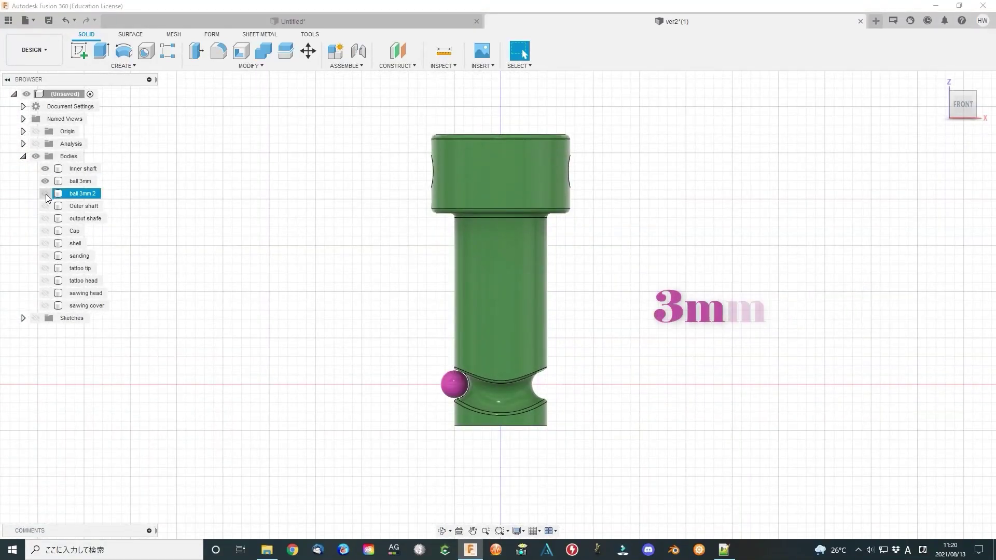
scroll(537, 440, "up", 2)
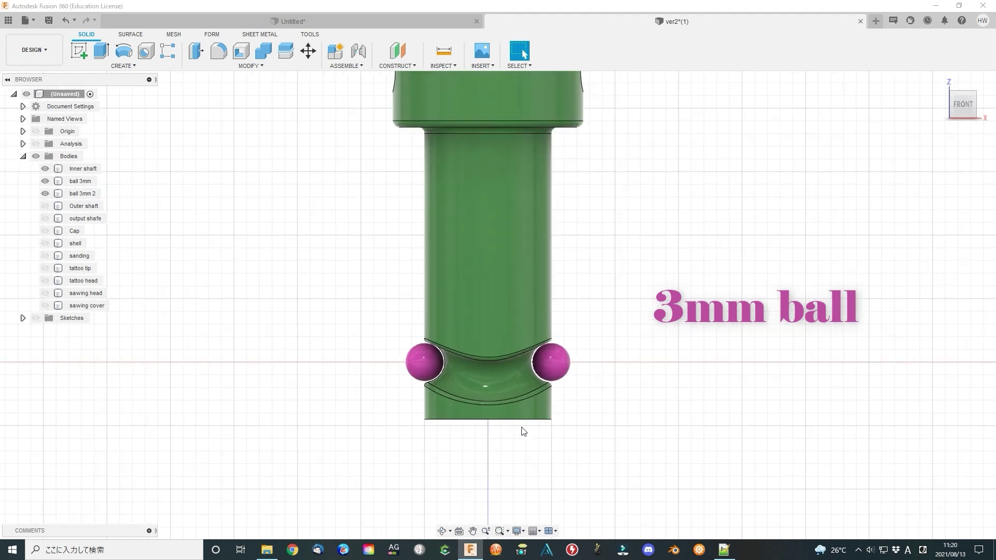
scroll(523, 433, "down", 1)
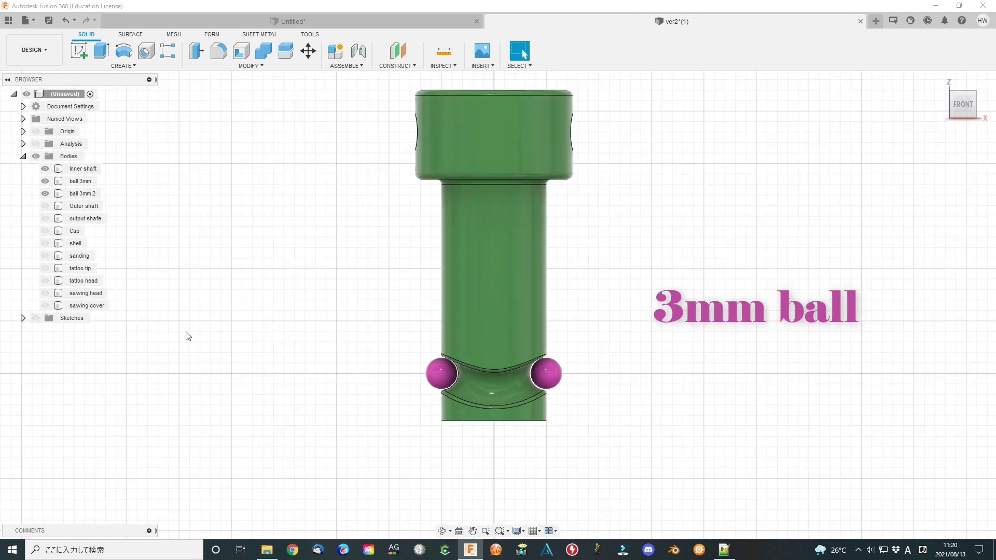
left_click(44, 206)
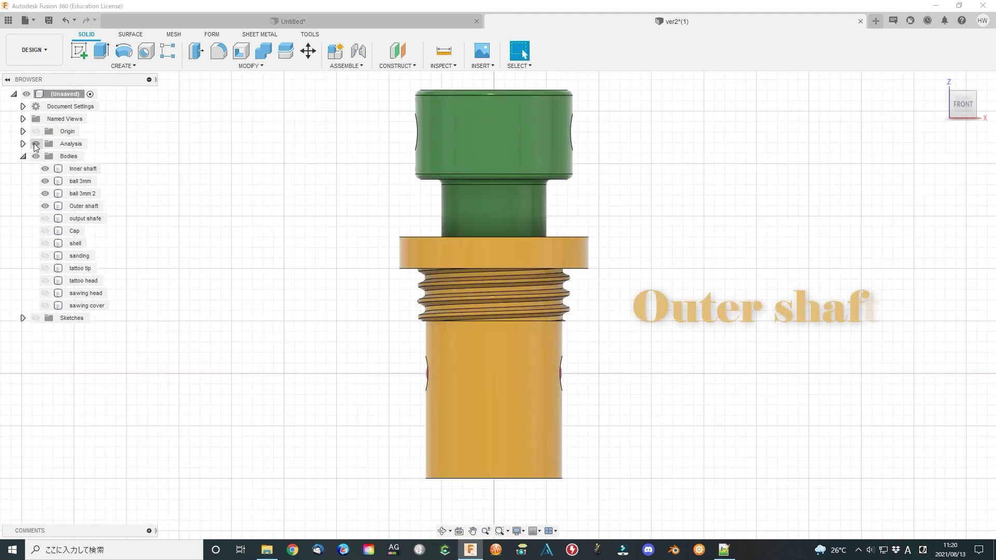
left_click(35, 144)
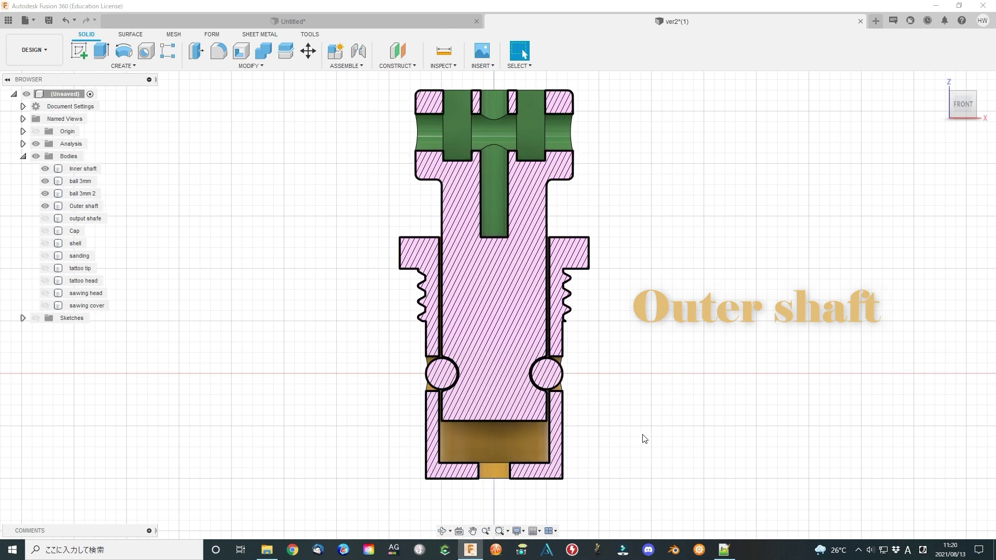
mouse_move(645, 436)
middle_mouse_down("shift")
mouse_move(735, 438)
mouse_move(791, 373)
middle_mouse_up("shift")
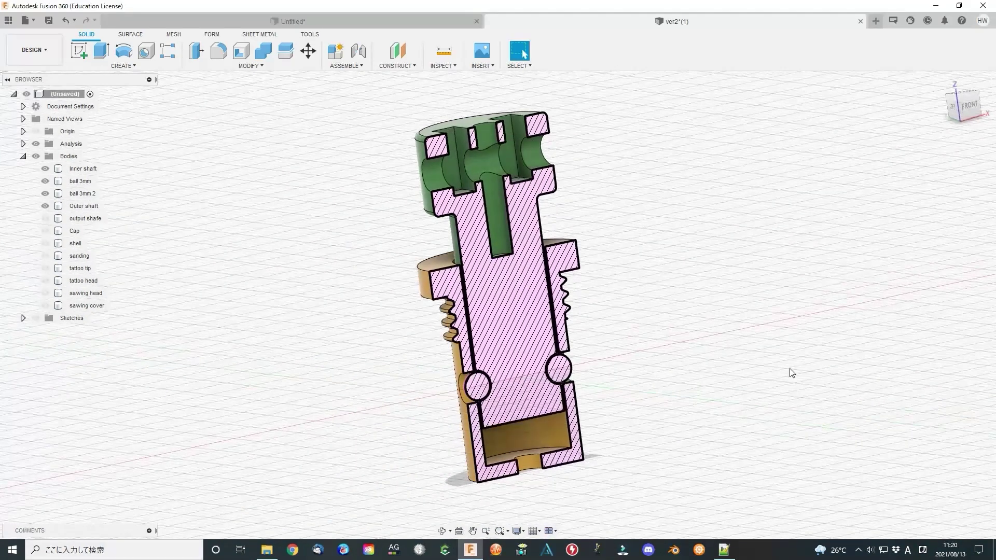
left_click(968, 104)
Show the output shaft, remove the section cut and tilt the solid assembly.
left_click(45, 218)
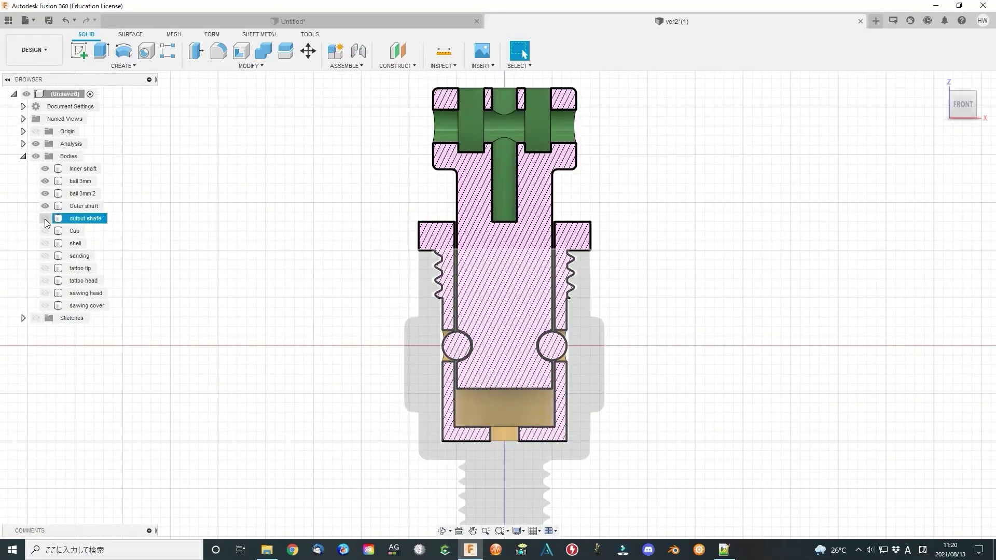
left_click(35, 143)
mouse_move(735, 419)
middle_mouse_down("shift")
mouse_move(750, 426)
mouse_move(715, 433)
middle_mouse_up("shift")
Show the knurled shell and cap bracket, check the section, then orbit to isometric.
left_click(46, 243)
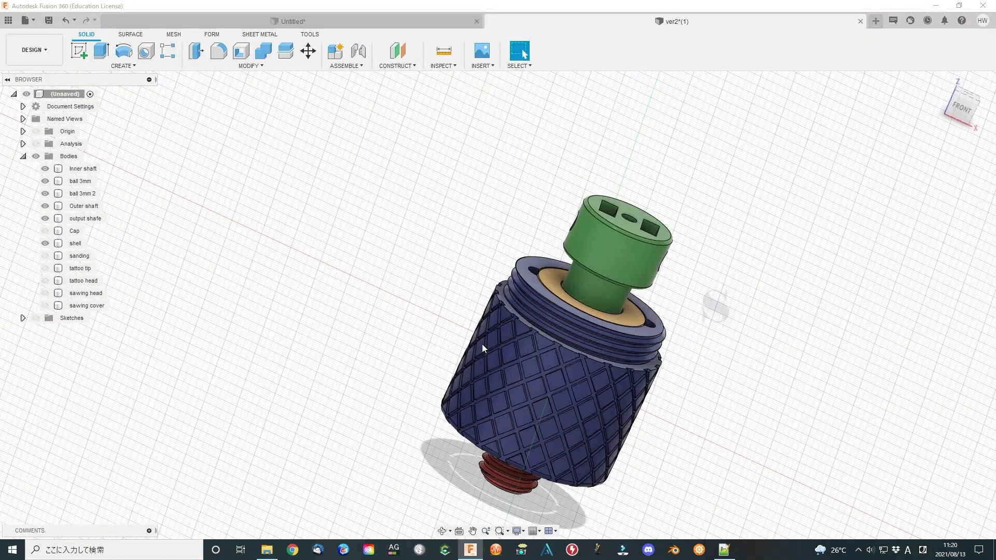
left_click(35, 144)
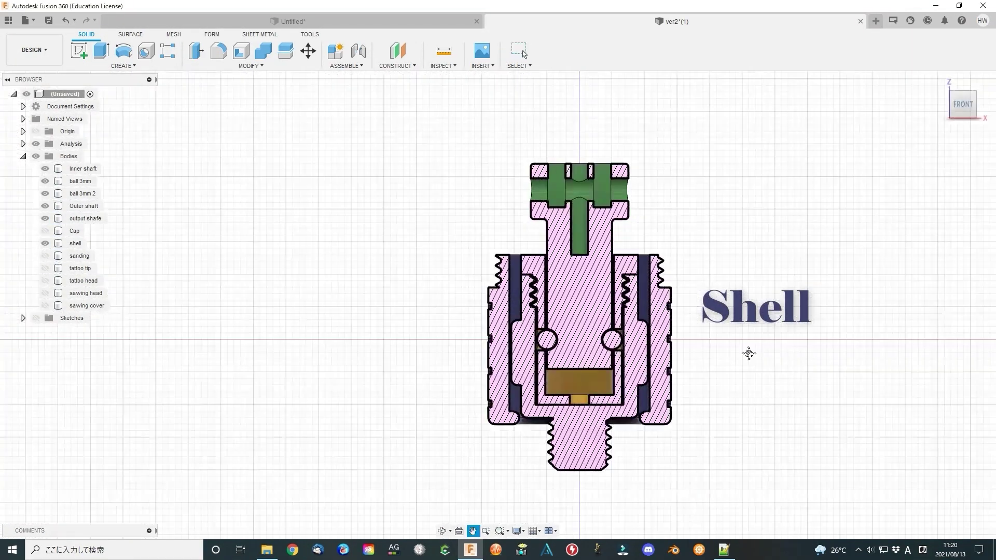
scroll(694, 363, "up", 2)
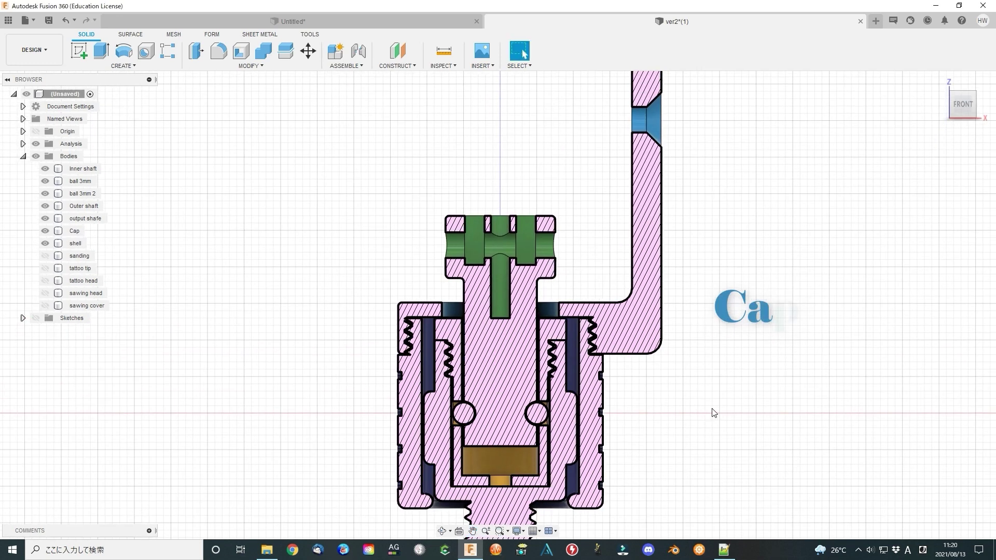
left_click(35, 143)
middle_click_drag(700, 312, 820, 325, "shift")
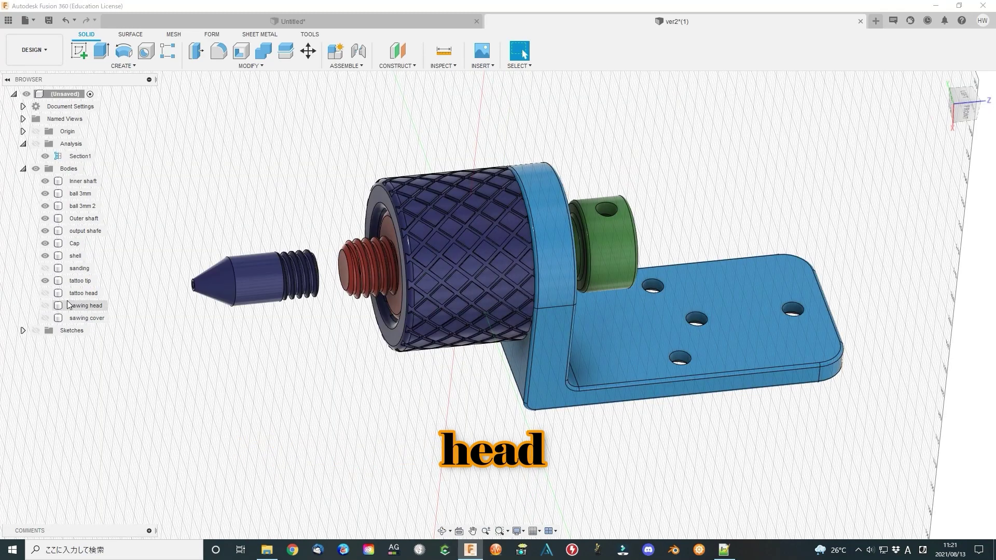
Show the tattoo head, check it in a front section, then orbit to isometric.
left_click(45, 294)
left_click(44, 155)
left_click(968, 114)
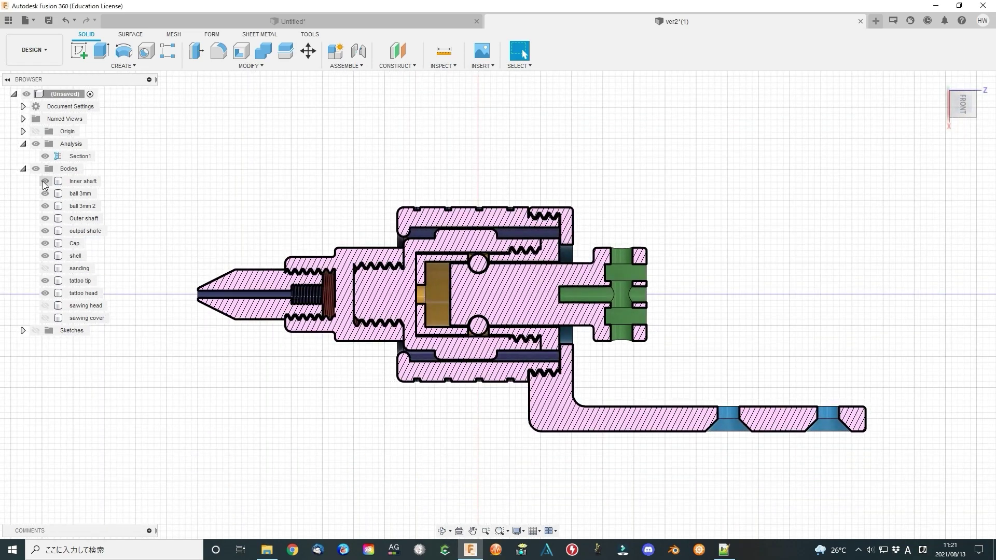
left_click(36, 145)
middle_click_drag(382, 423, 394, 434, "shift")
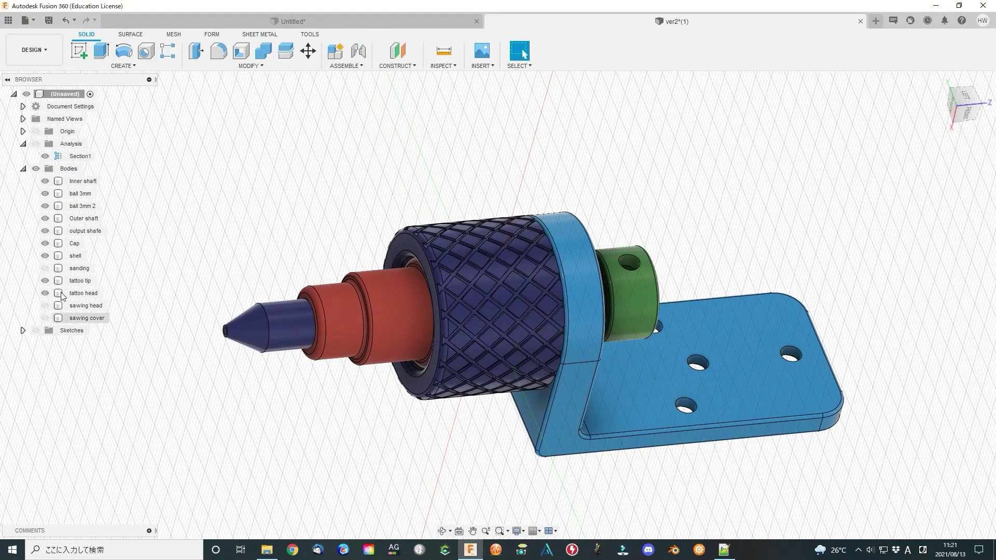
Swap the tattoo parts for the sanding head, then replace it with the sawing head.
left_click(45, 268)
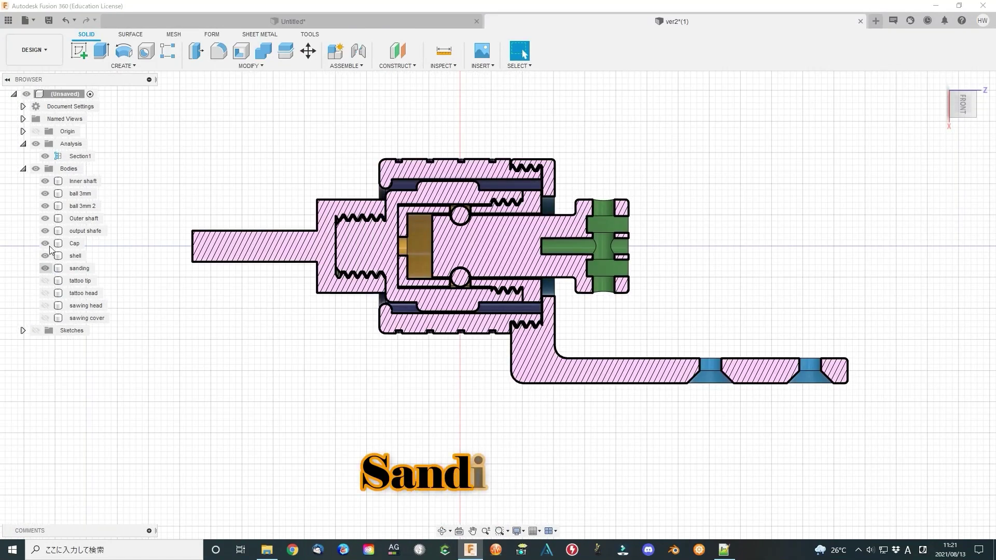
left_click(36, 144)
middle_click_drag(311, 356, 356, 403, "shift")
left_click(45, 268)
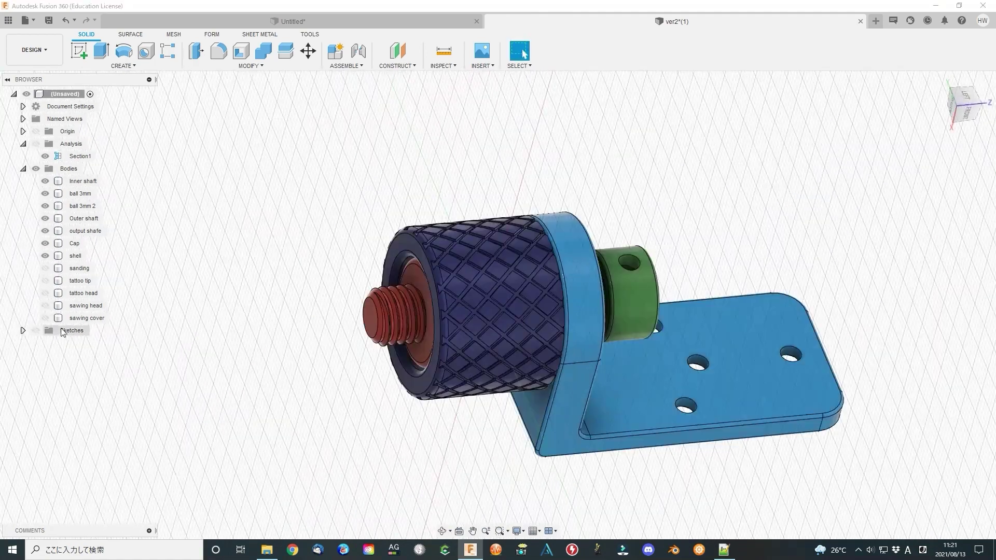
left_click(45, 305)
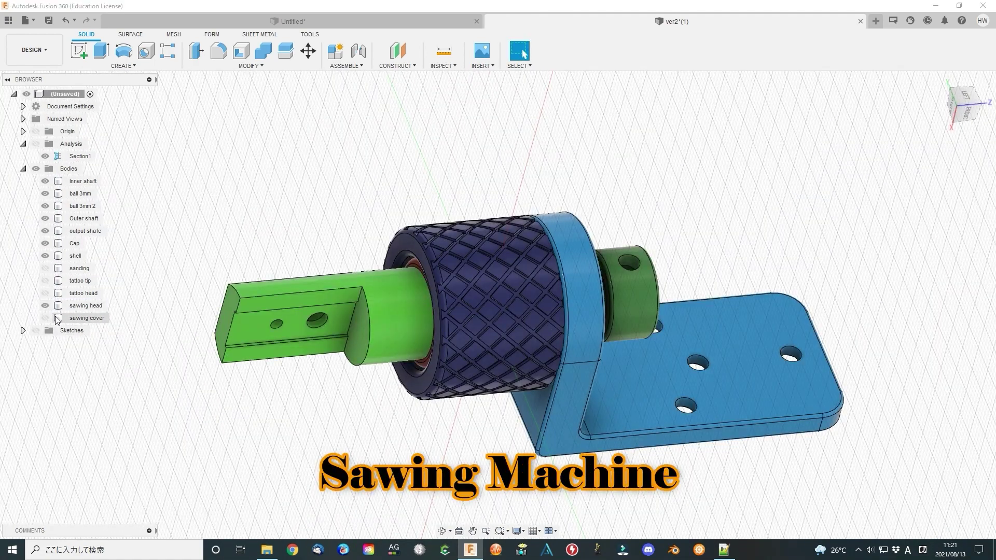